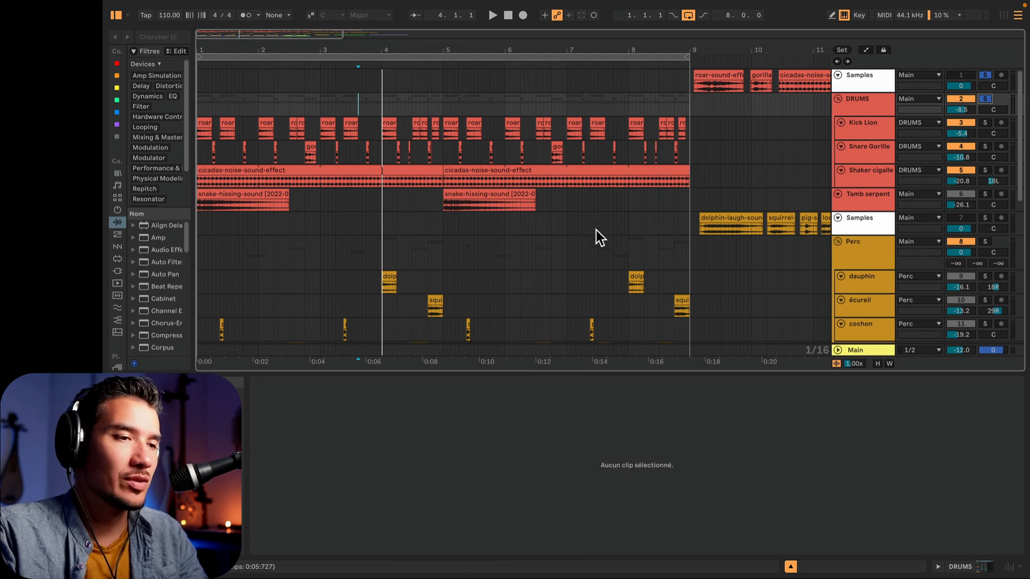
Step: Audition the raw roar, gorilla, cicadas and snake-hissing clips on the first Samples track
{"action": "scroll", "coordinate": [732, 126], "scroll_direction": "right", "scroll_amount": 5}
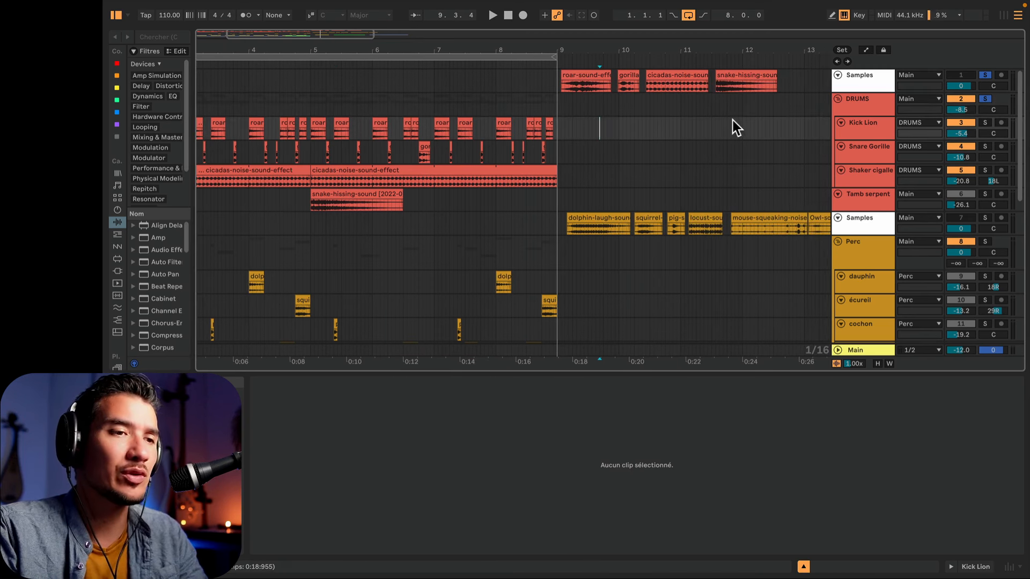
{"action": "left_click", "coordinate": [587, 76]}
{"action": "key", "text": "space"}
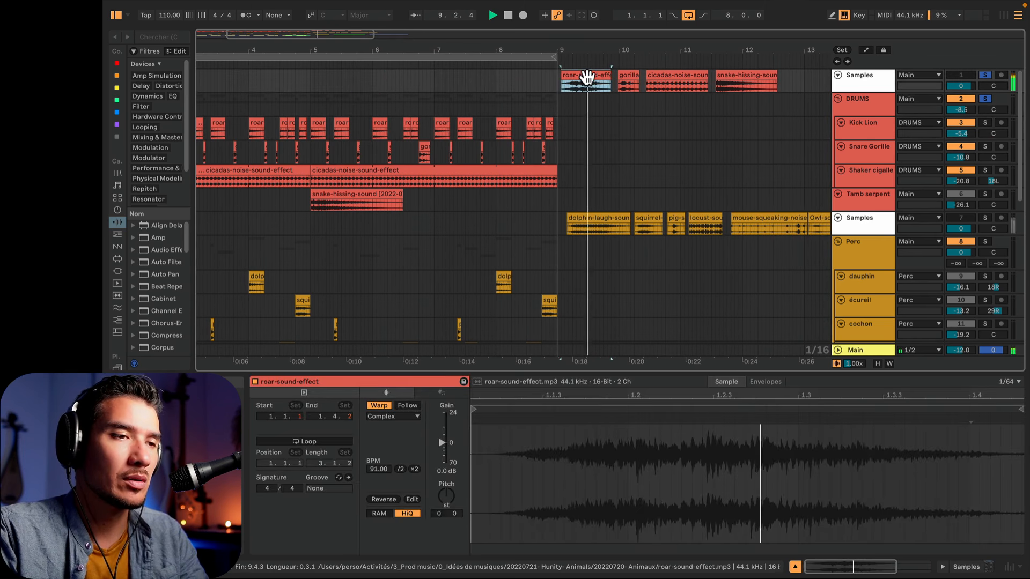
{"action": "left_click", "coordinate": [623, 74]}
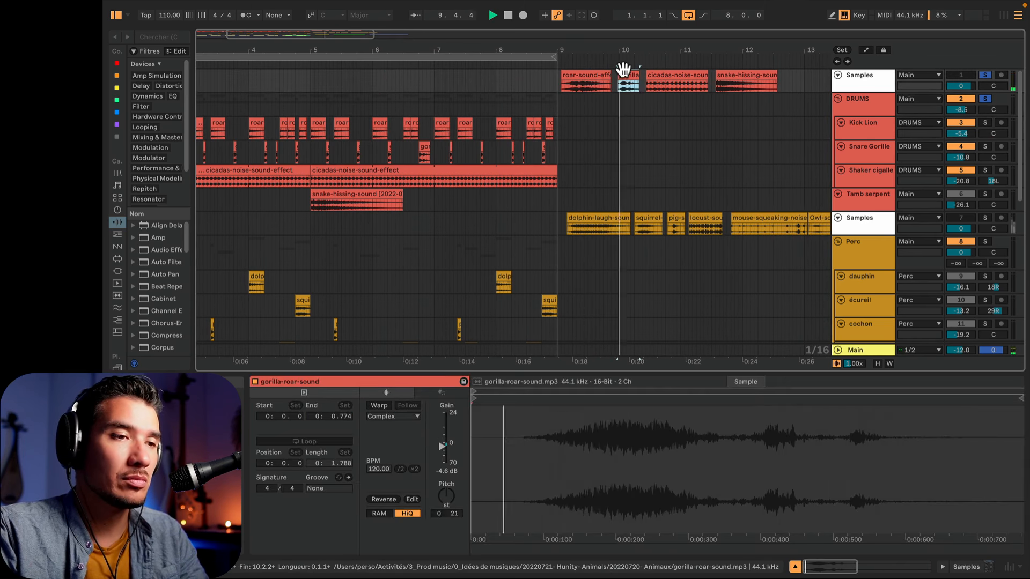
{"action": "left_click", "coordinate": [665, 79]}
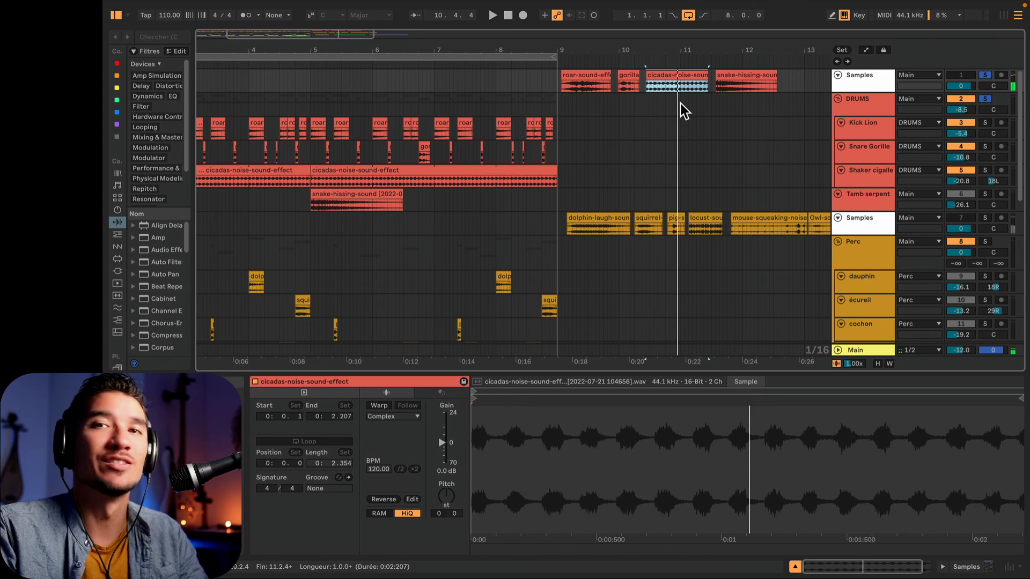
{"action": "left_click", "coordinate": [730, 76]}
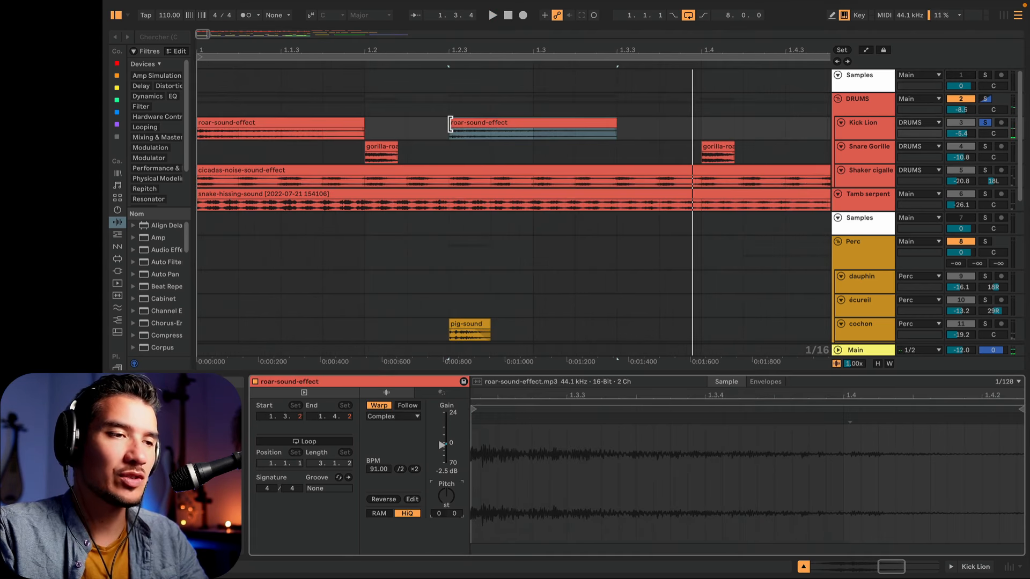
Step: Try extending the start of the Kick Lion roar clip at 1.2.3 back to 1.2, undo it, and replay the clip
{"action": "left_click_drag", "start_coordinate": [450, 123], "coordinate": [364, 123]}
{"action": "key", "text": "space"}
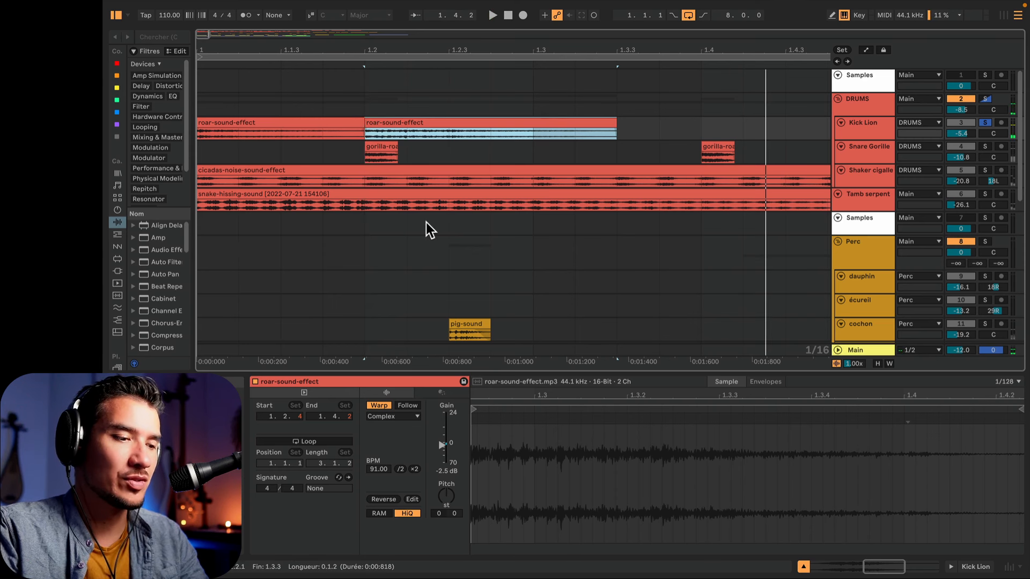
{"action": "key", "text": "ctrl+z"}
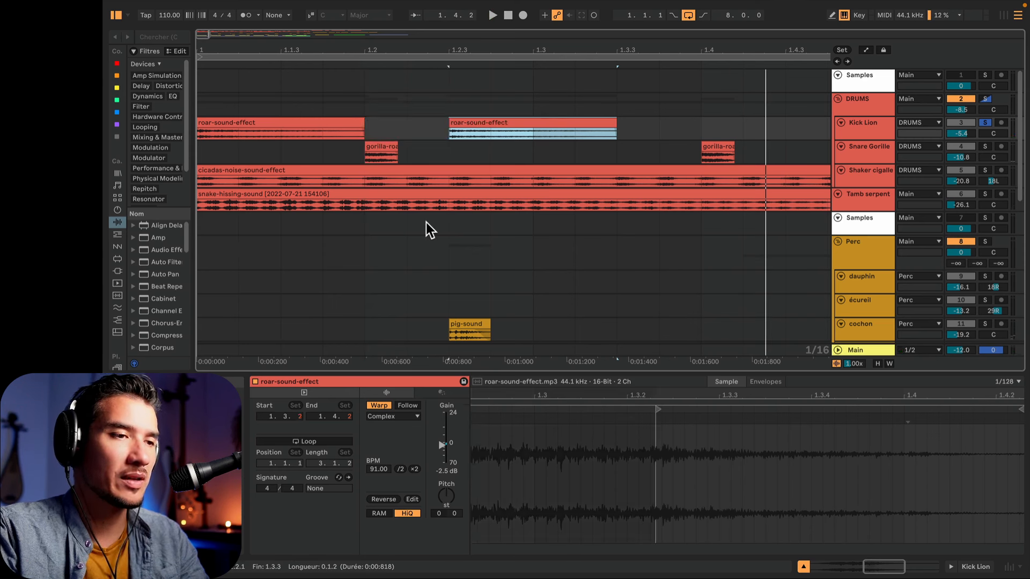
{"action": "key", "text": "space"}
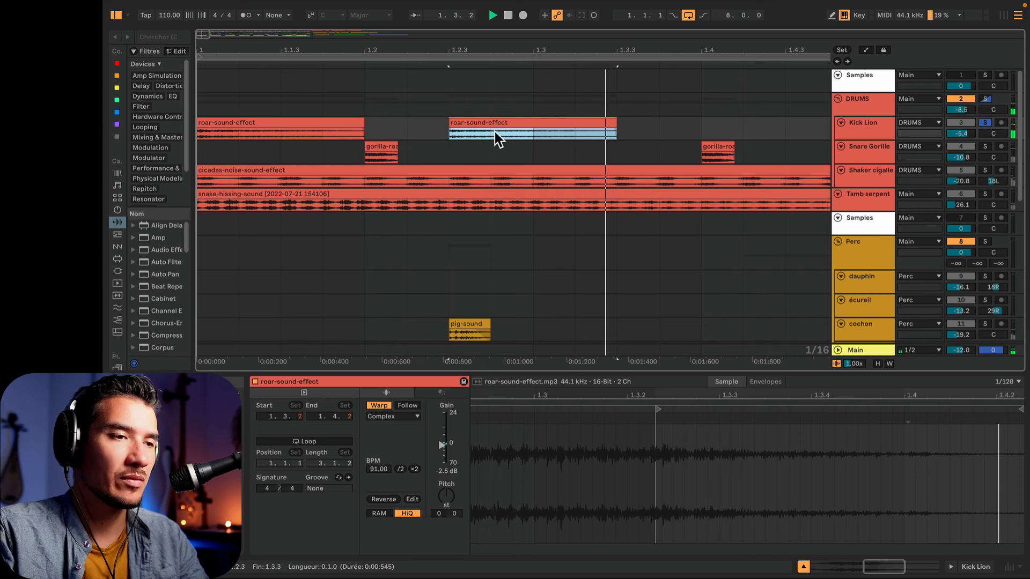
{"action": "key", "text": "space"}
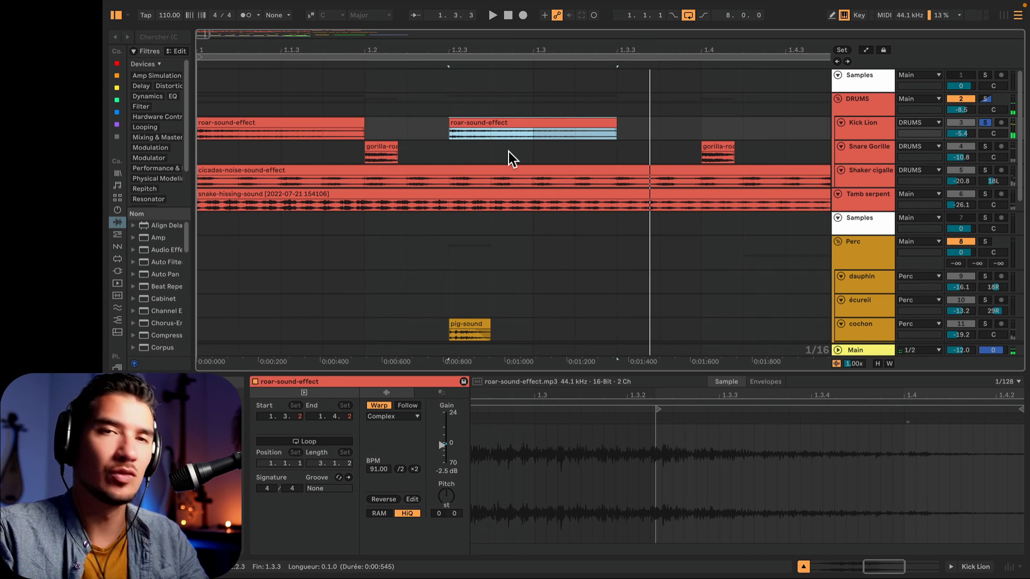
Step: Transpose the Kick Lion roar clip at 1.2.3 down by 17 semitones and play it back
{"action": "left_click", "coordinate": [508, 123]}
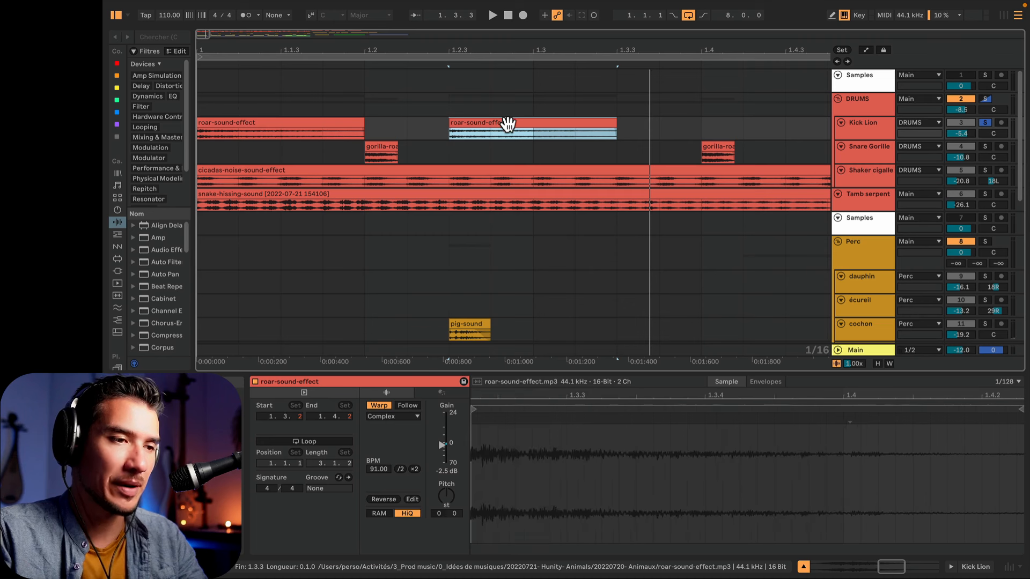
{"action": "key", "text": "space"}
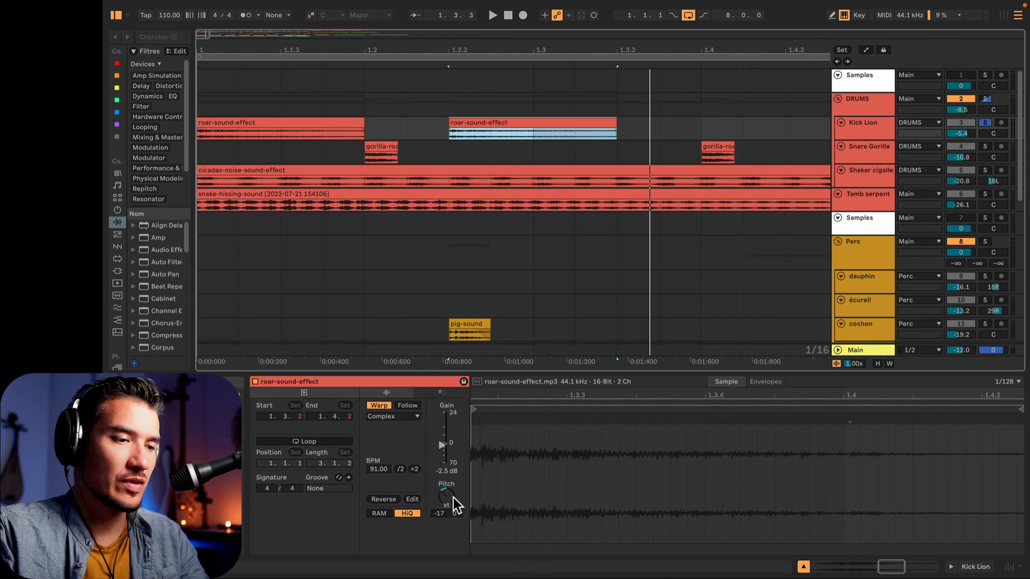
{"action": "key", "text": "space"}
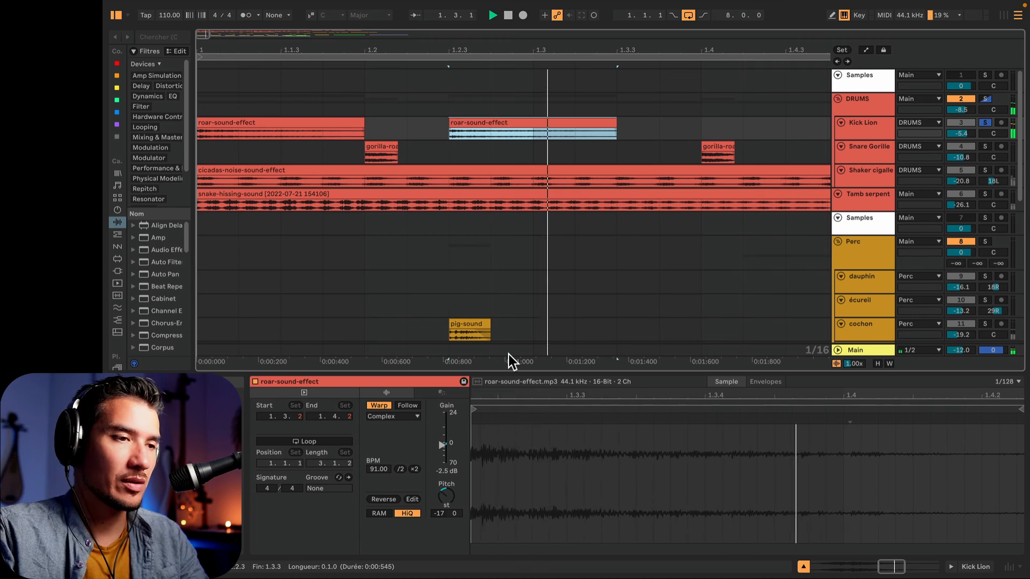
{"action": "key", "text": "space"}
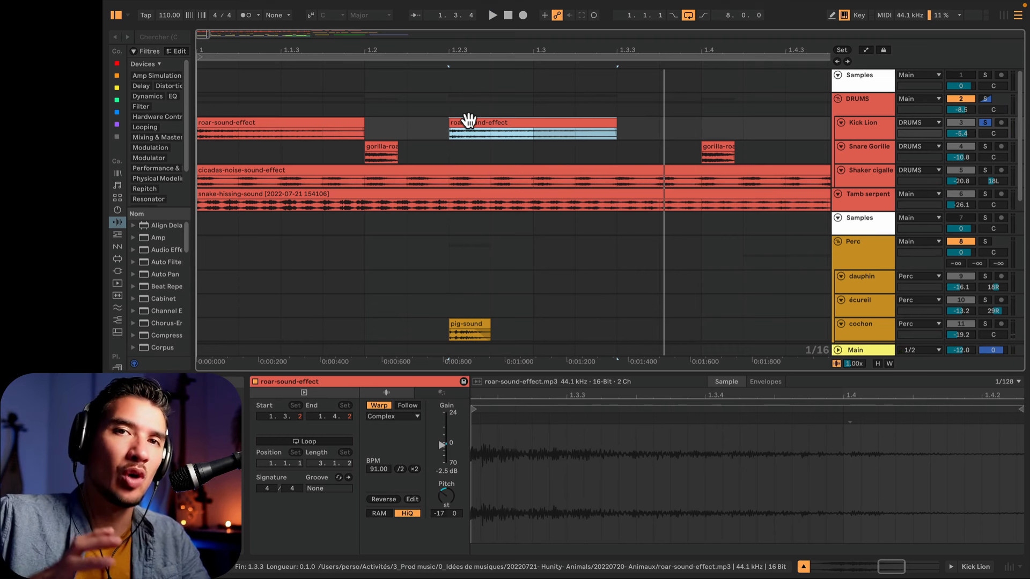
Step: Enable Drum Buss on the DRUMS group and audition different Boom amounts on the lion kick, ending at 60 %
{"action": "left_click", "coordinate": [860, 110]}
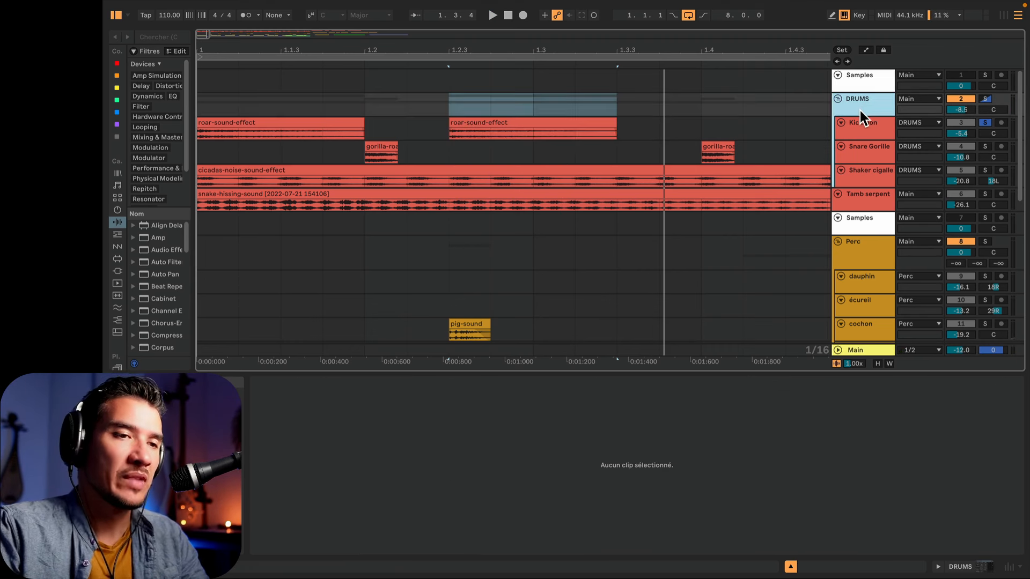
{"action": "double_click", "coordinate": [864, 107]}
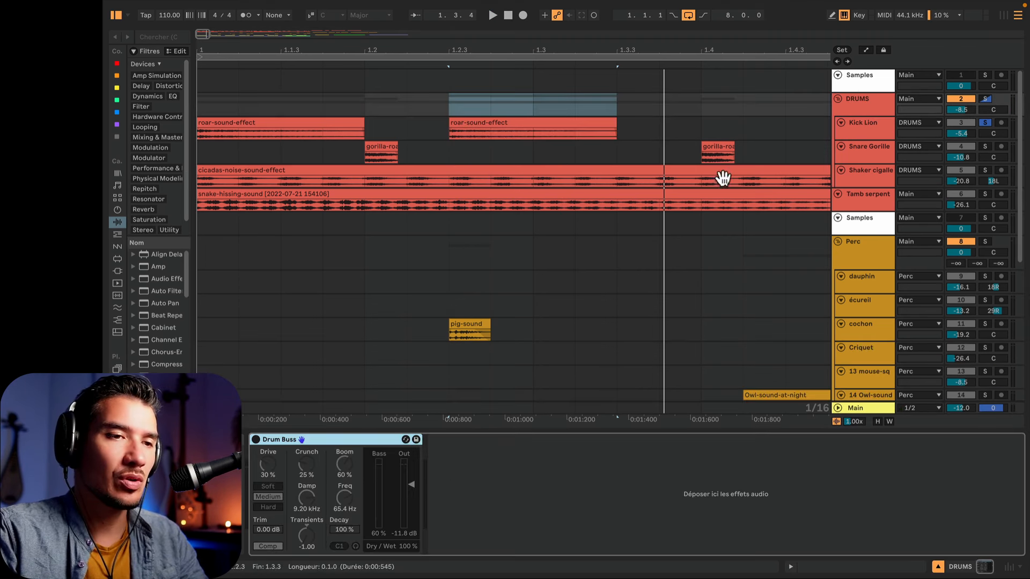
{"action": "left_click", "coordinate": [526, 128]}
{"action": "left_click", "coordinate": [854, 102]}
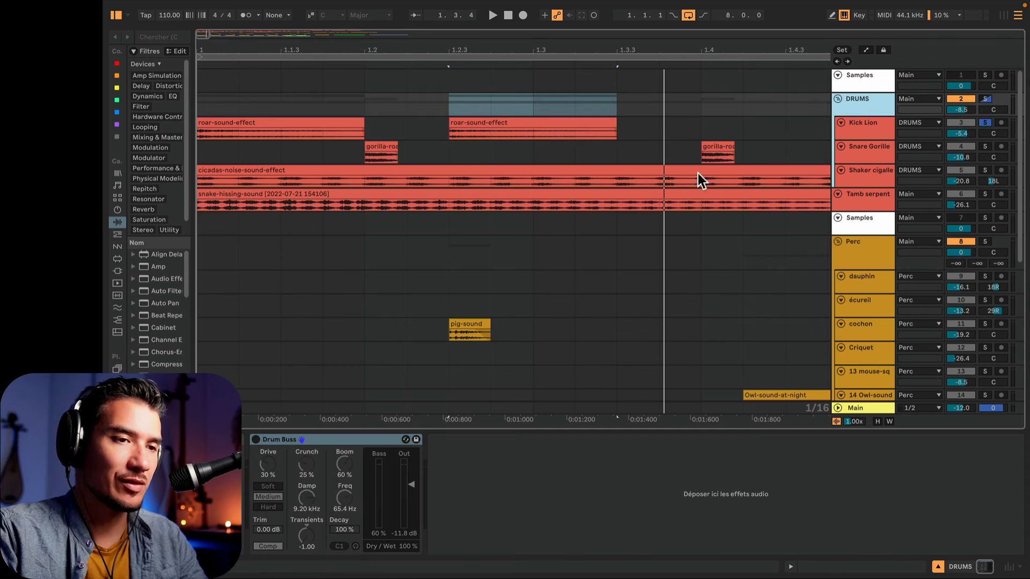
{"action": "left_click", "coordinate": [373, 496]}
{"action": "left_click", "coordinate": [344, 473]}
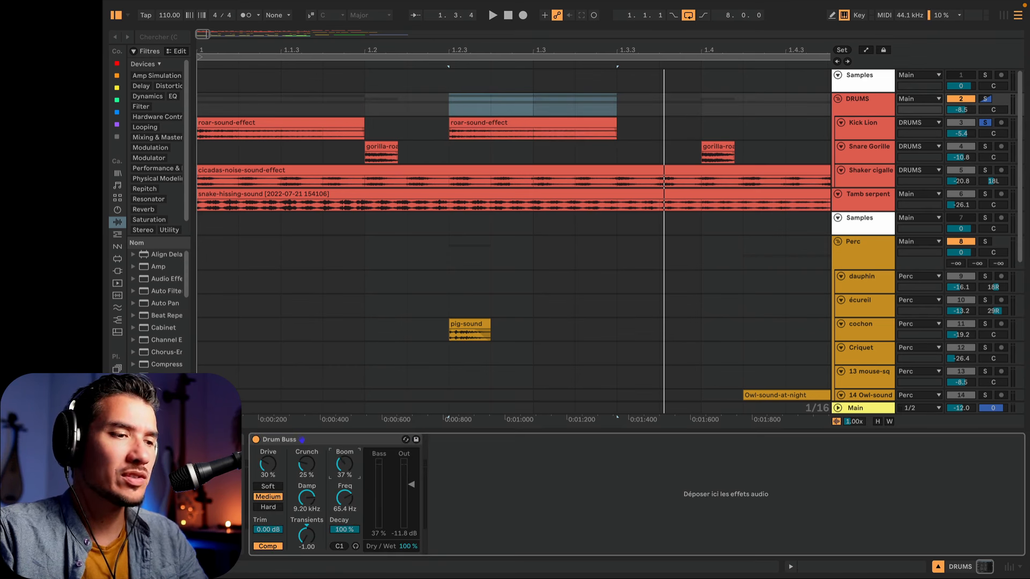
{"action": "key", "text": "space"}
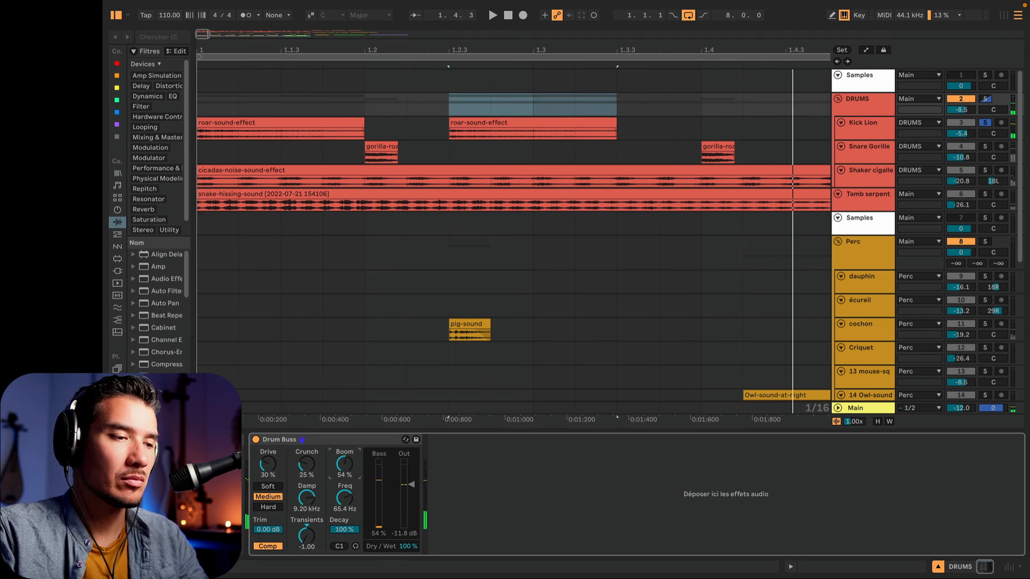
{"action": "left_click_drag", "start_coordinate": [344, 474], "coordinate": [344, 450]}
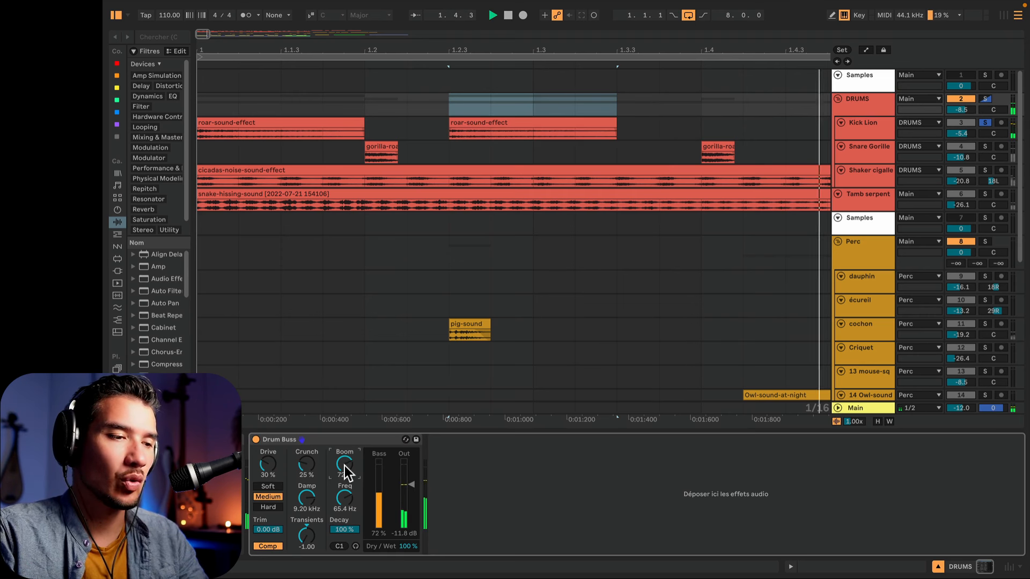
{"action": "key", "text": "space"}
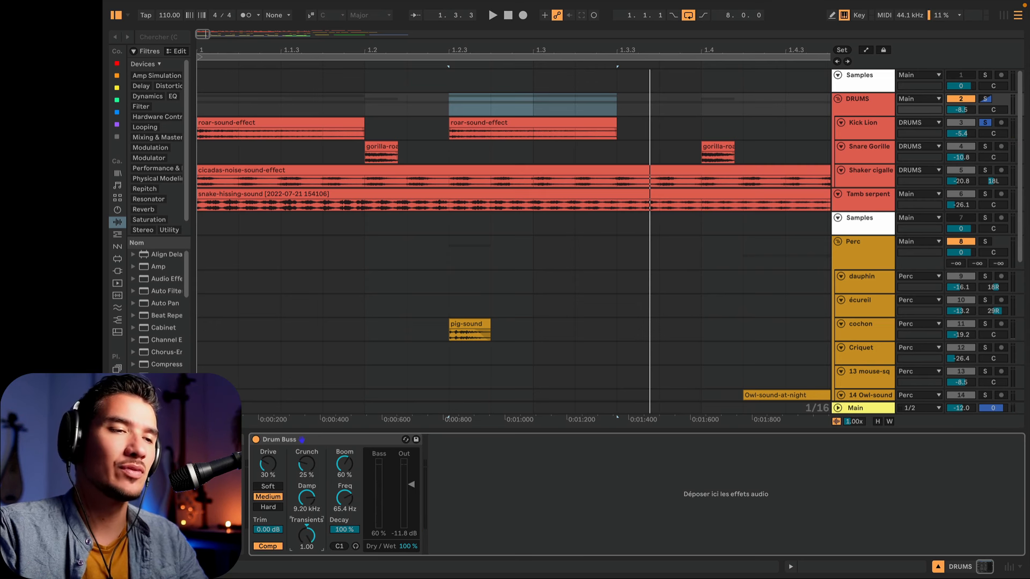
Step: Compare Drum Buss Transients settings from 1.00 downward while playing the lion kick, and set the value to -1.00
{"action": "key", "text": "space"}
{"action": "key", "text": "space"}
{"action": "left_click_drag", "start_coordinate": [306, 536], "coordinate": [306, 541]}
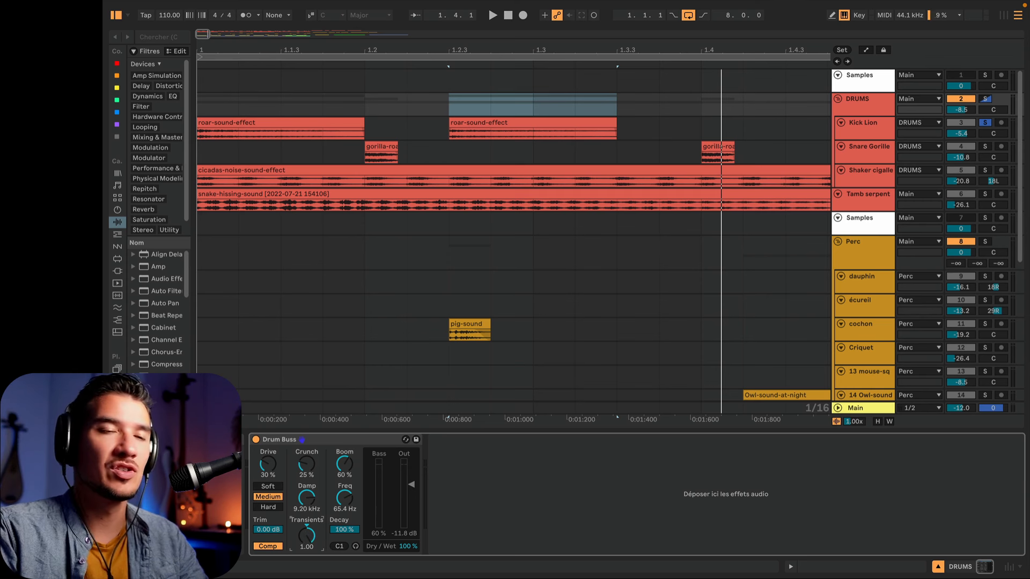
{"action": "key", "text": "space"}
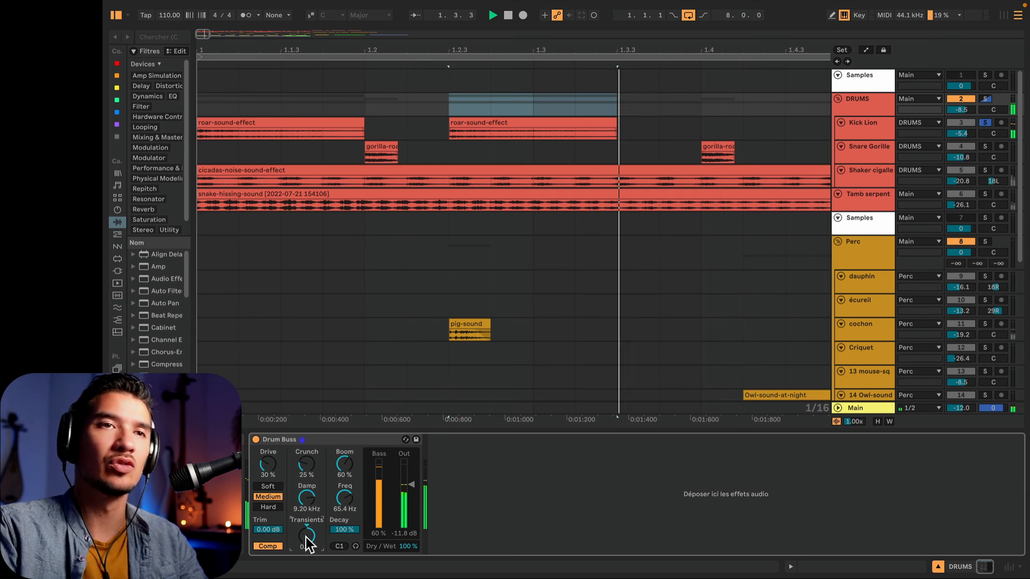
{"action": "key", "text": "space"}
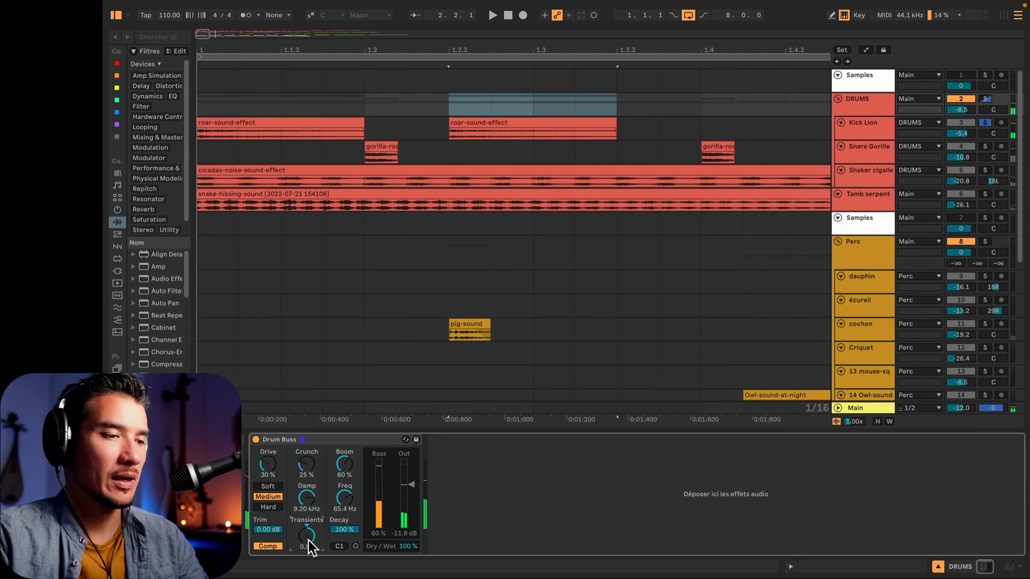
{"action": "mouse_move", "coordinate": [308, 541]}
{"action": "left_mouse_down"}
{"action": "mouse_move", "coordinate": [308, 568]}
{"action": "mouse_move", "coordinate": [309, 553]}
{"action": "left_mouse_up"}
{"action": "key", "text": "space"}
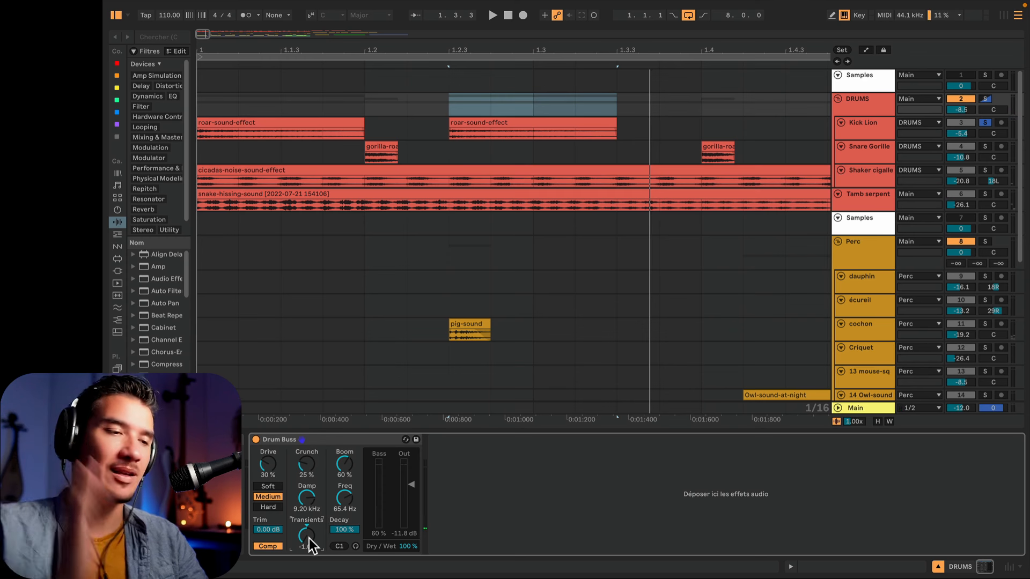
{"action": "key", "text": "space"}
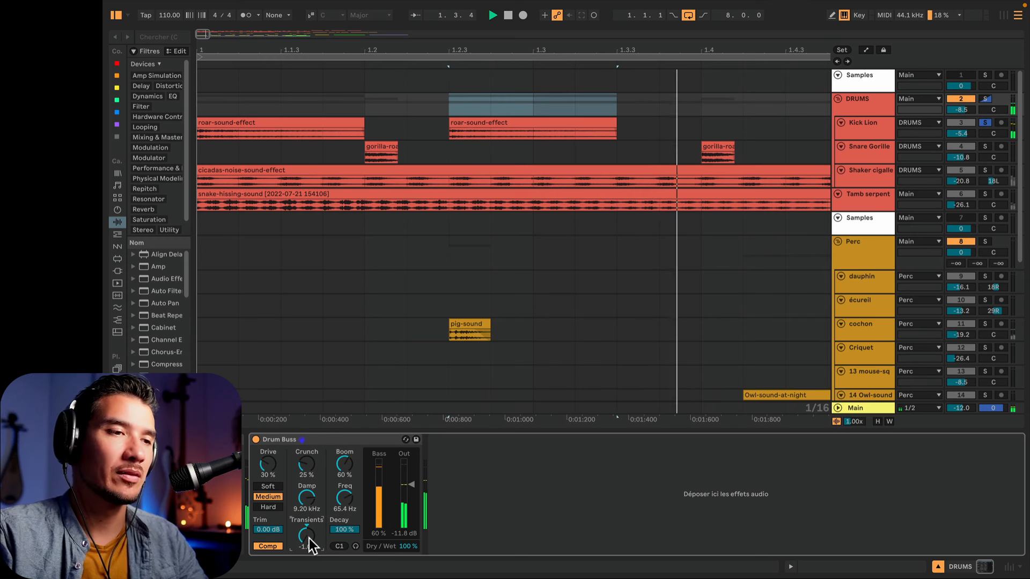
{"action": "key", "text": "space"}
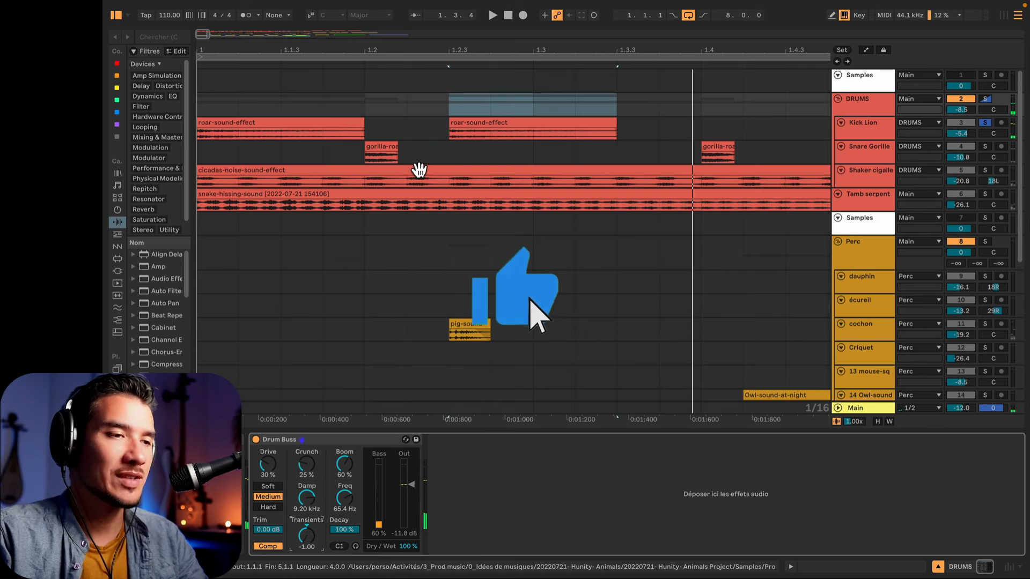
Step: Solo the Snare Gorille track and play its first gorilla roar clip
{"action": "scroll", "coordinate": [418, 169], "scroll_direction": "down", "scroll_amount": 5}
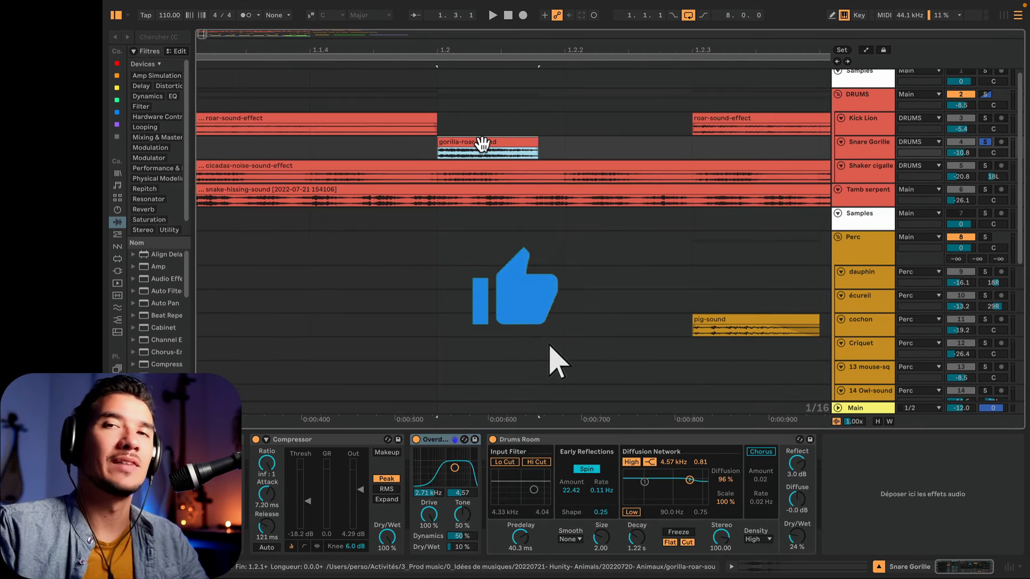
{"action": "key", "text": "space"}
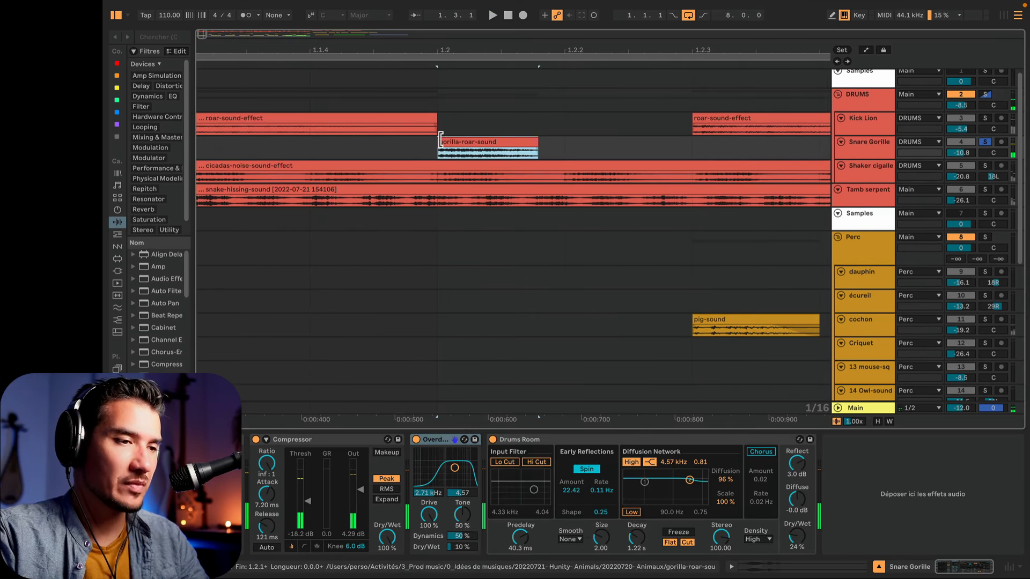
Step: Try extending the start of the first gorilla roar clip back to 1.1.4, trim it back to 1.2, and replay it
{"action": "left_click_drag", "start_coordinate": [439, 141], "coordinate": [310, 141]}
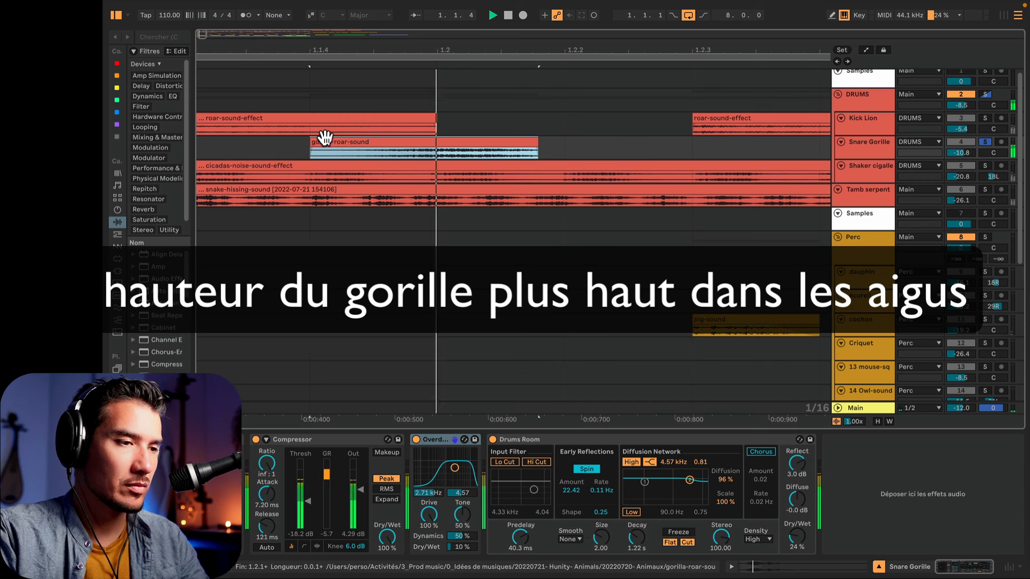
{"action": "key", "text": "space"}
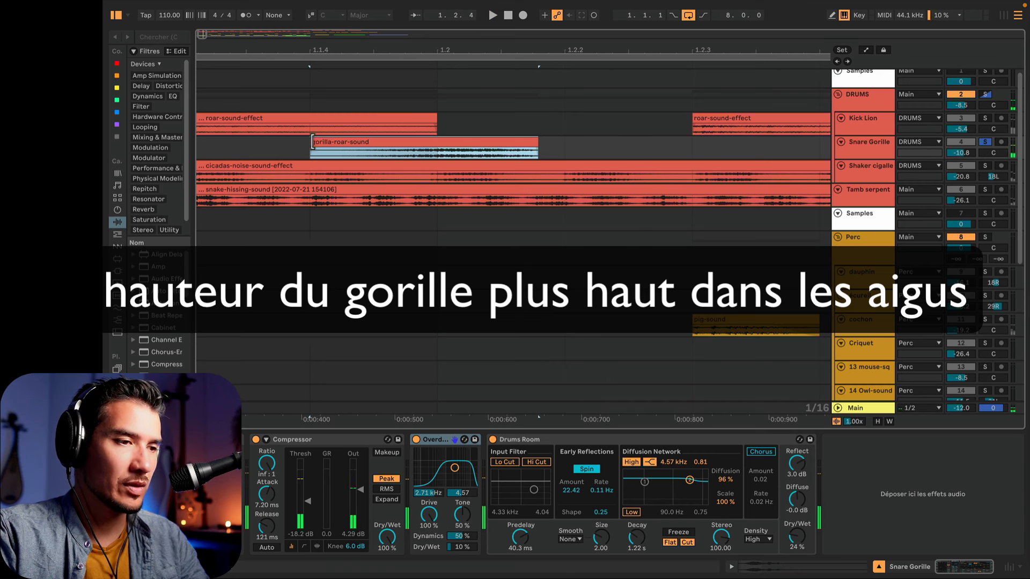
{"action": "left_click_drag", "start_coordinate": [313, 141], "coordinate": [437, 142]}
{"action": "key", "text": "space"}
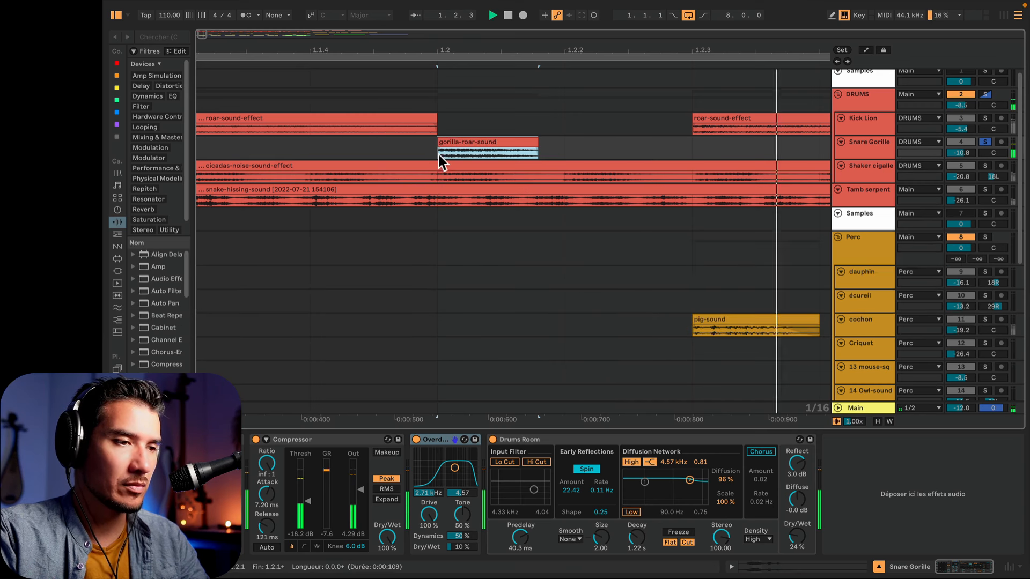
{"action": "key", "text": "space"}
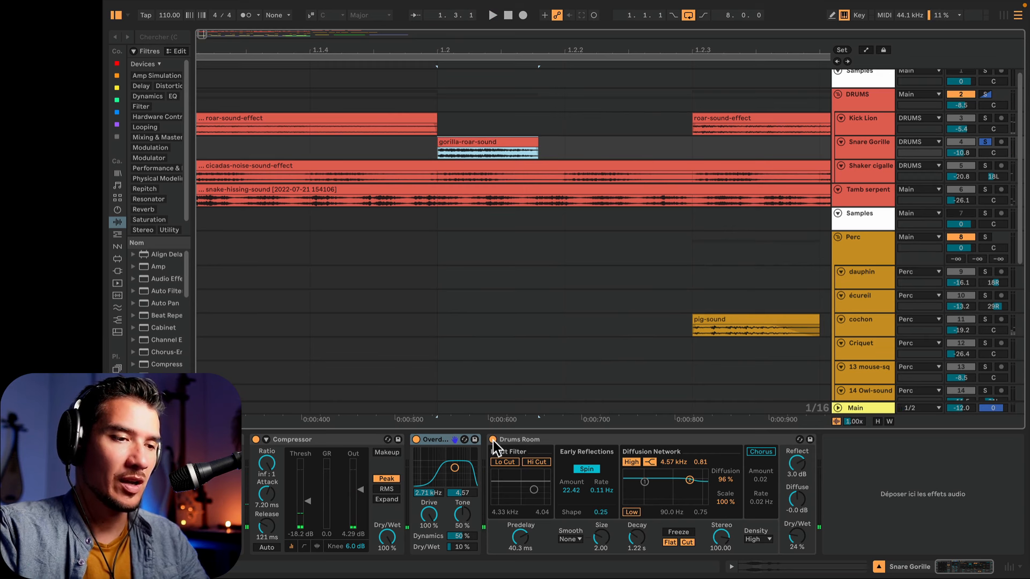
Step: Play the gorilla snare through its track effects and turn on Drum Buss on the DRUMS group
{"action": "key", "text": "space"}
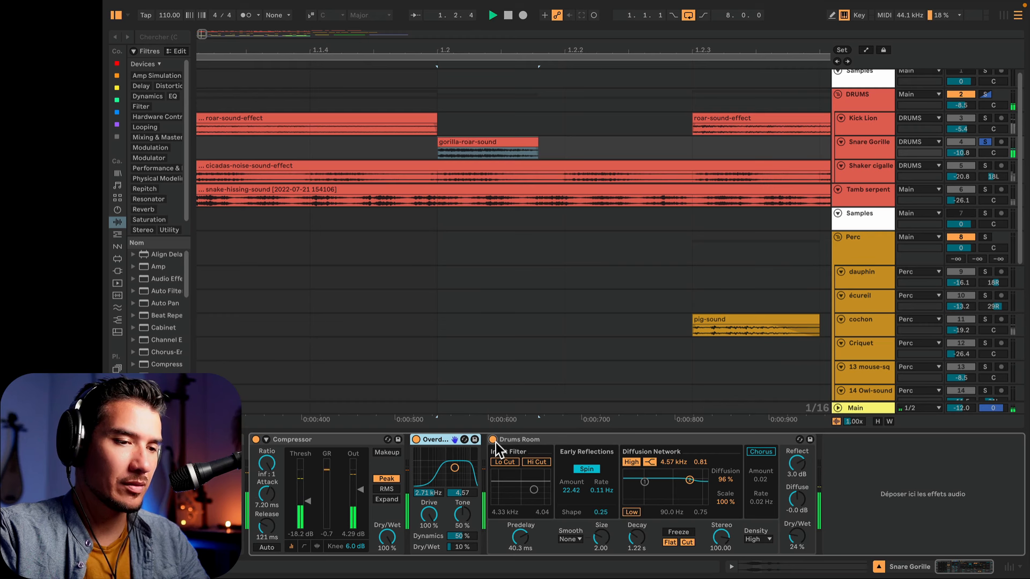
{"action": "left_click", "coordinate": [863, 99]}
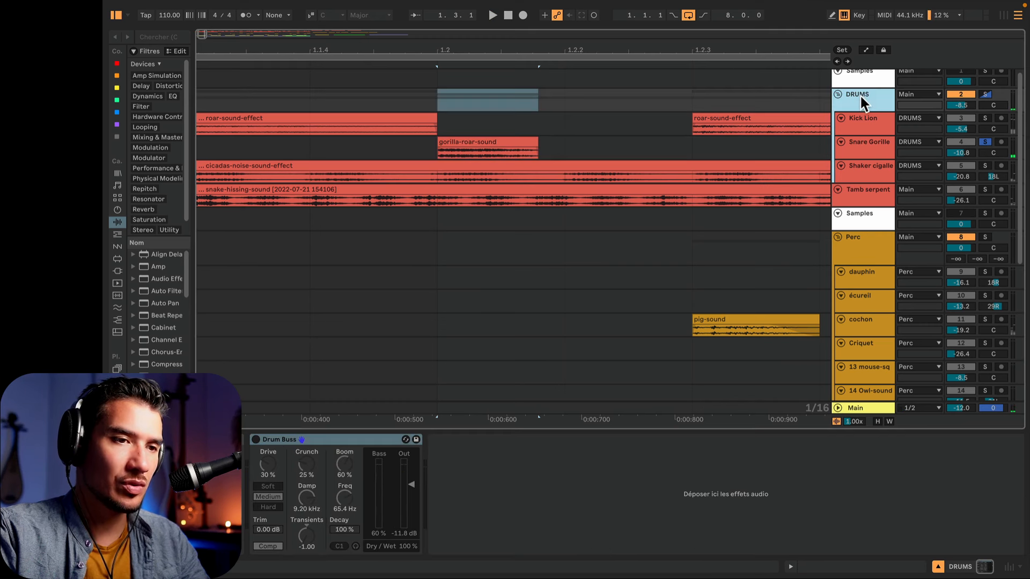
{"action": "left_click", "coordinate": [256, 440]}
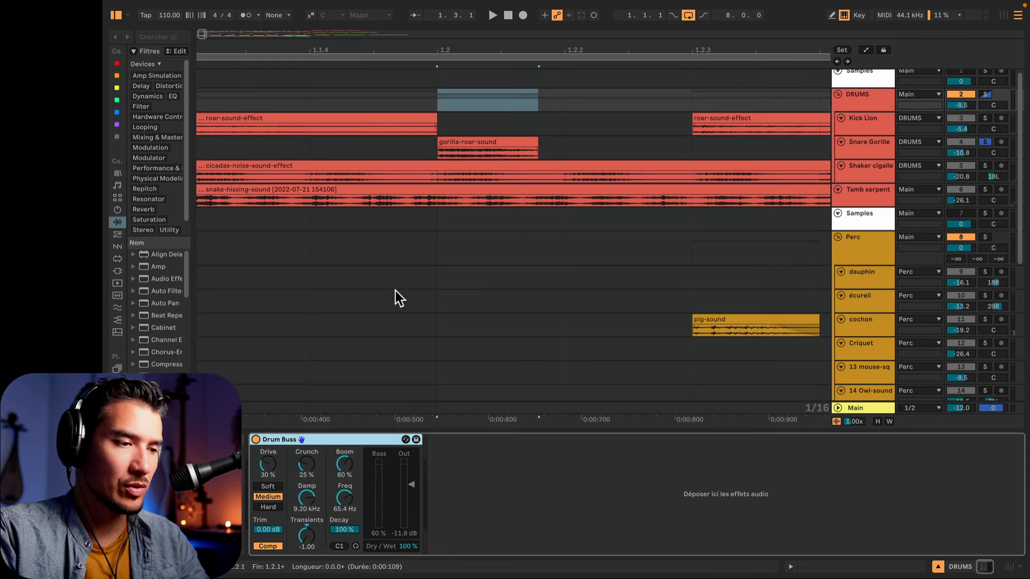
Step: Play the first gorilla roar clip on the Snare Gorille track through the DRUMS group's Drum Buss effect
{"action": "left_click", "coordinate": [469, 151]}
{"action": "key", "text": "space"}
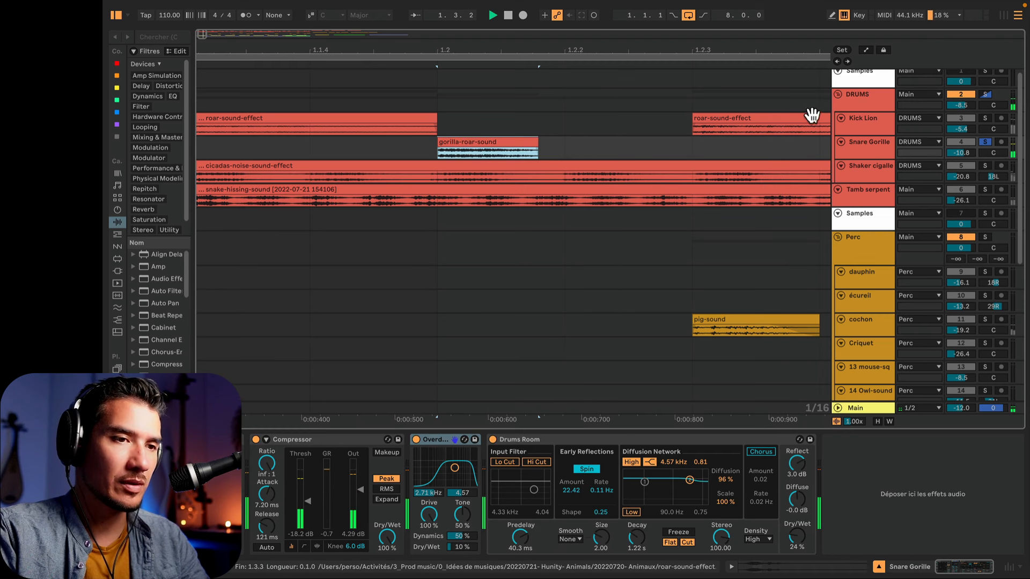
{"action": "left_click", "coordinate": [864, 108]}
{"action": "key", "text": "space"}
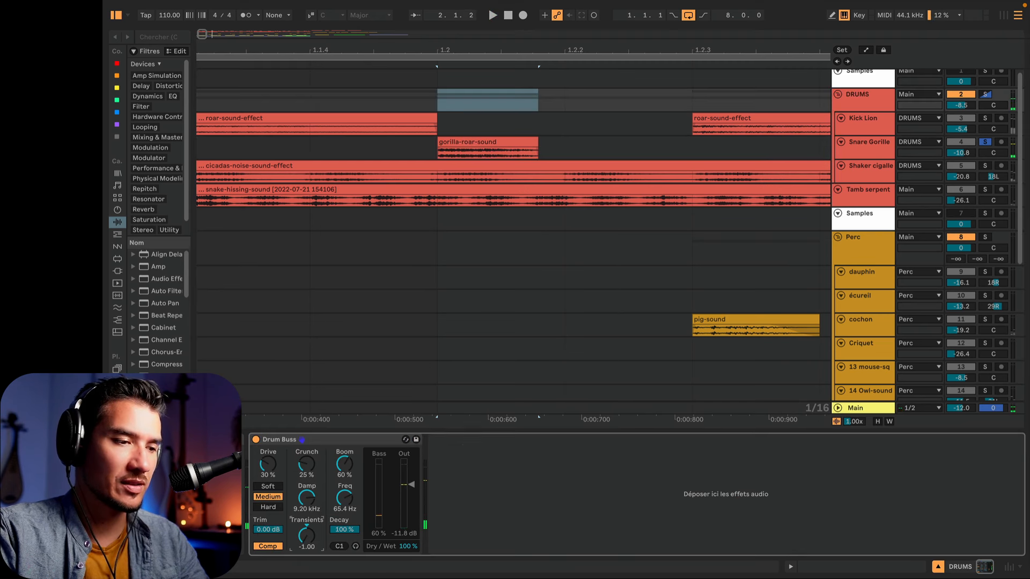
Step: Compare the Drum Buss Transients at 0.40 and -1.00 while playing the gorilla snare
{"action": "key", "text": "space"}
{"action": "left_click_drag", "start_coordinate": [307, 535], "coordinate": [306, 518]}
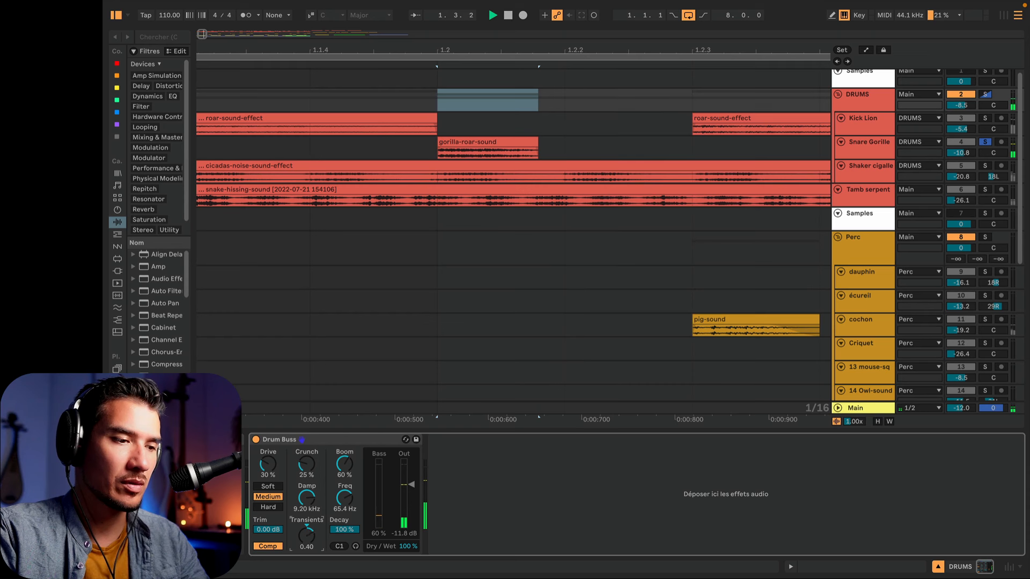
{"action": "key", "text": "space"}
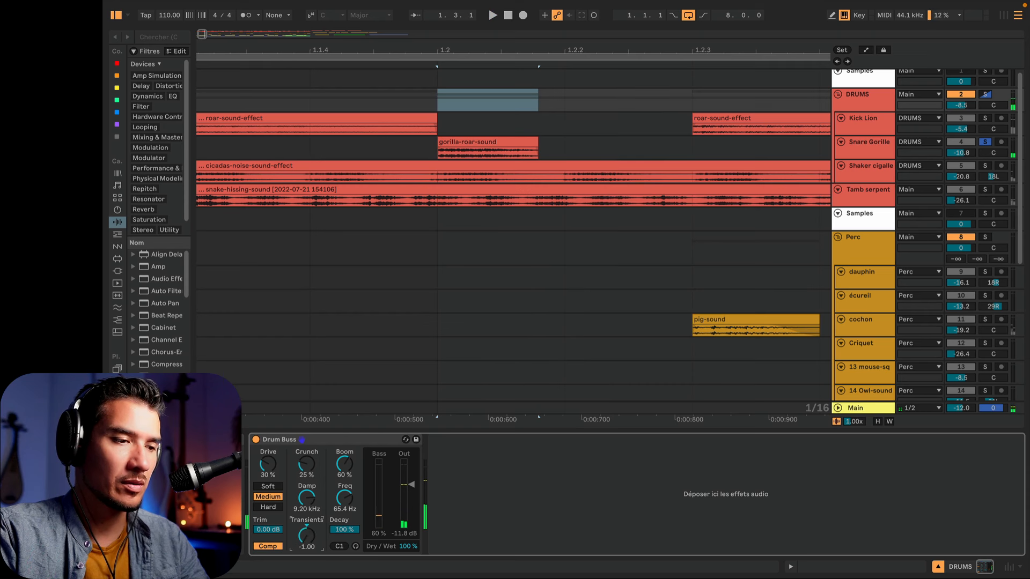
{"action": "key", "text": "space"}
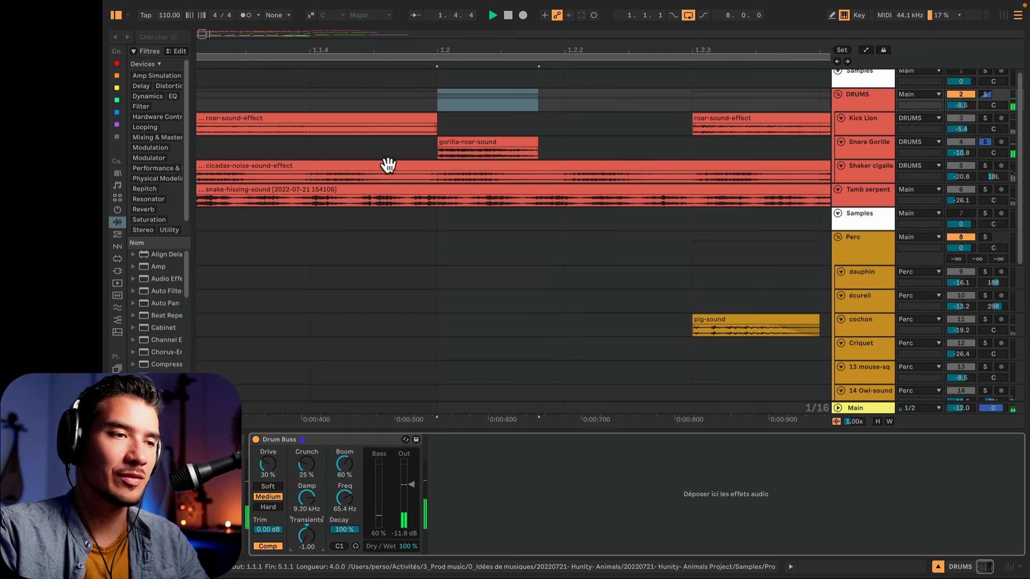
Step: Play the gorilla snare, add Kick Lion to the solo, and play both from the first lion roar clip
{"action": "left_click", "coordinate": [384, 146]}
{"action": "key", "text": "space"}
{"action": "left_click_drag", "start_coordinate": [414, 52], "coordinate": [415, 17]}
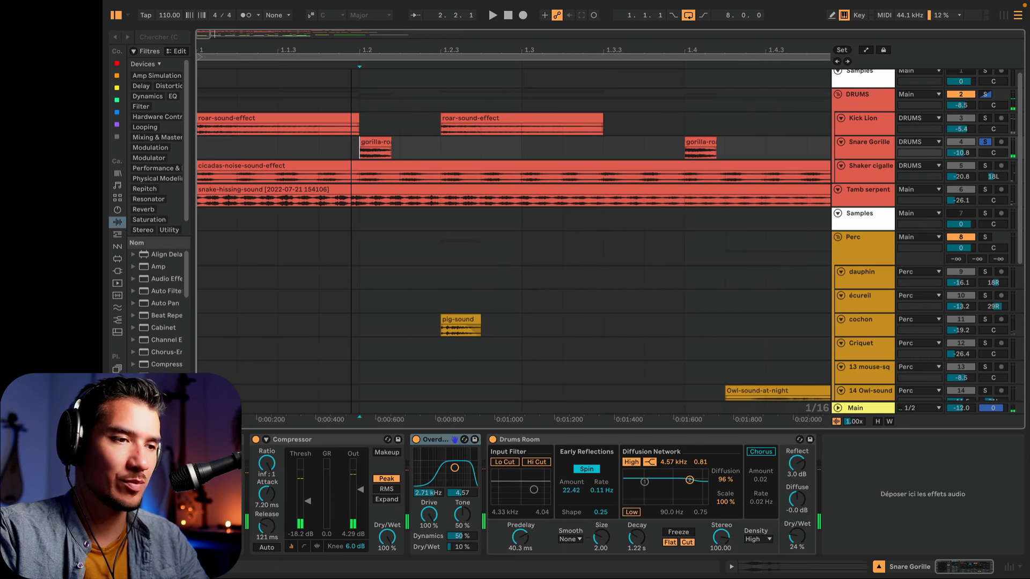
{"action": "key", "text": "space"}
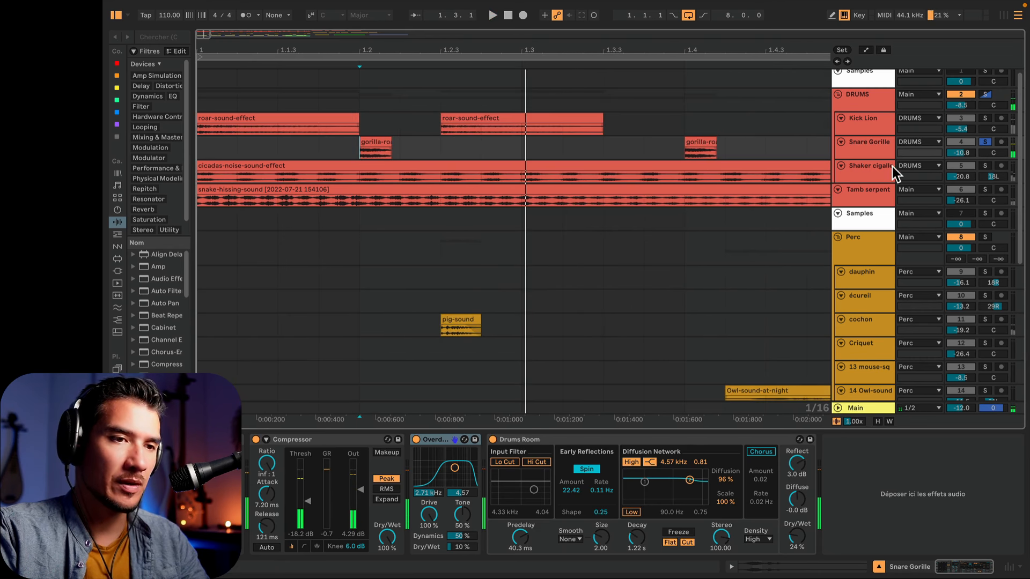
{"action": "left_click", "coordinate": [985, 118]}
{"action": "left_click", "coordinate": [327, 132]}
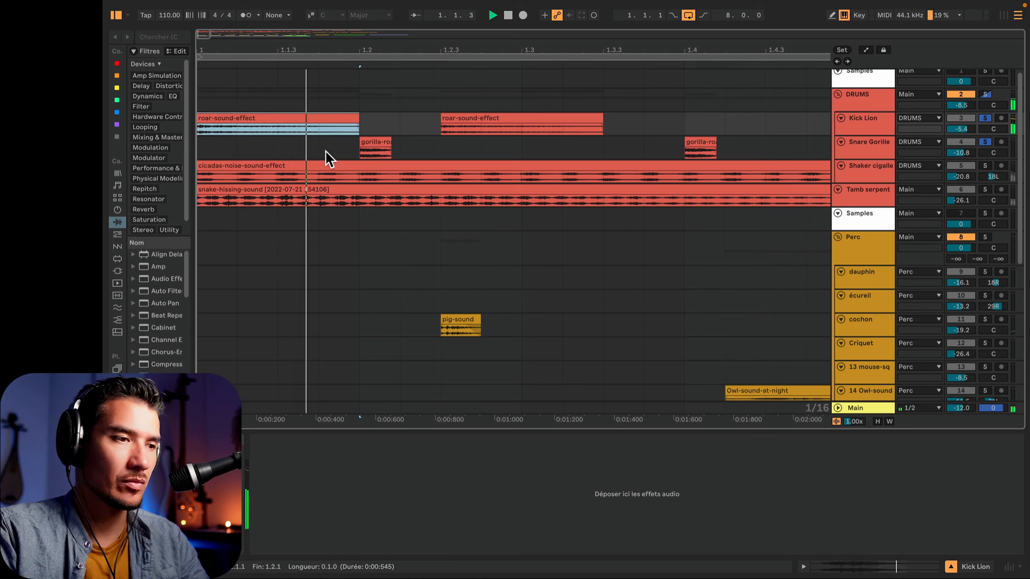
Step: Play the original cicadas-noise sample on the Samples track and open the warped cicadas clip on the Shaker cigalle track
{"action": "left_click", "coordinate": [506, 192]}
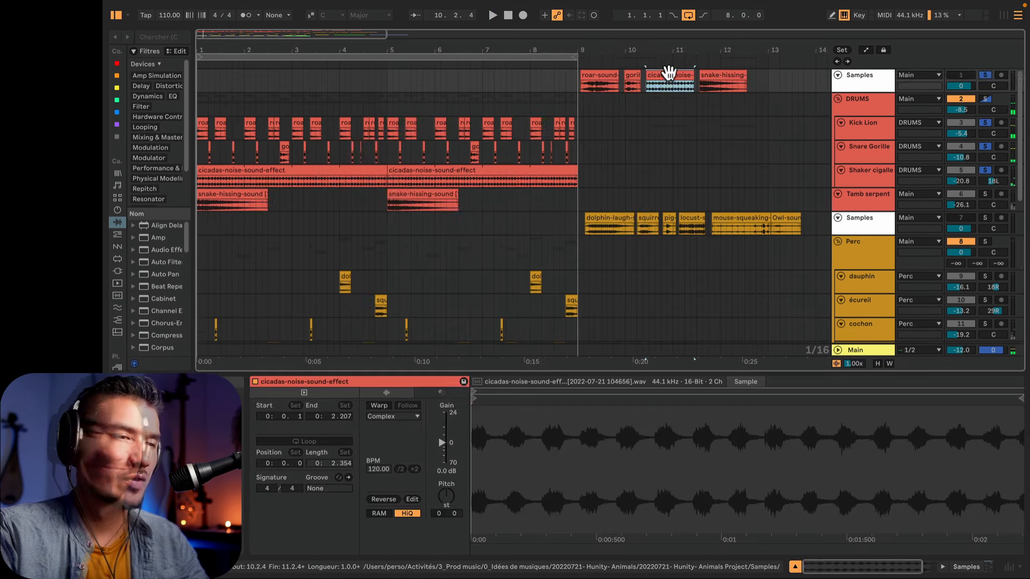
{"action": "key", "text": "space"}
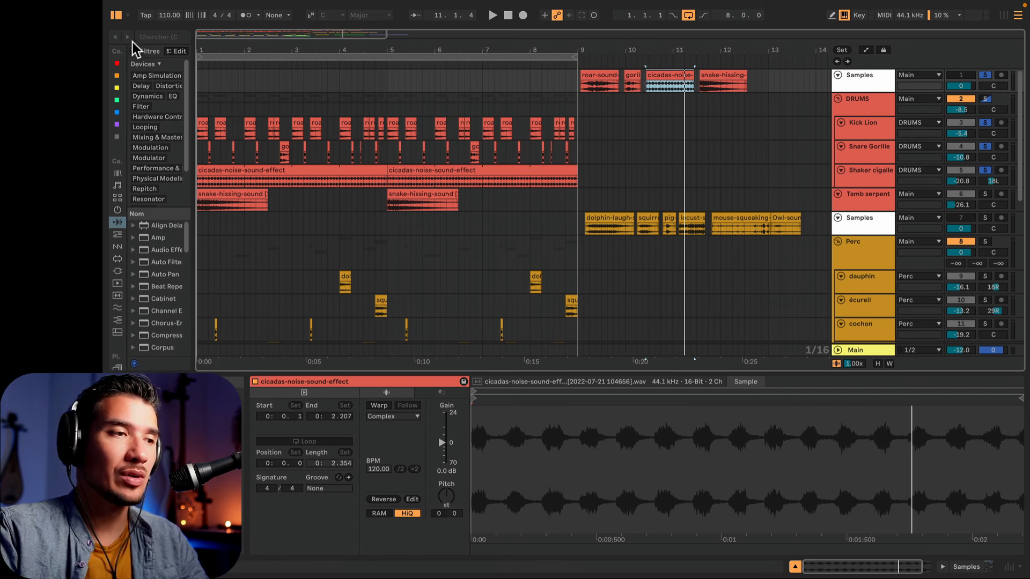
{"action": "left_click", "coordinate": [300, 171]}
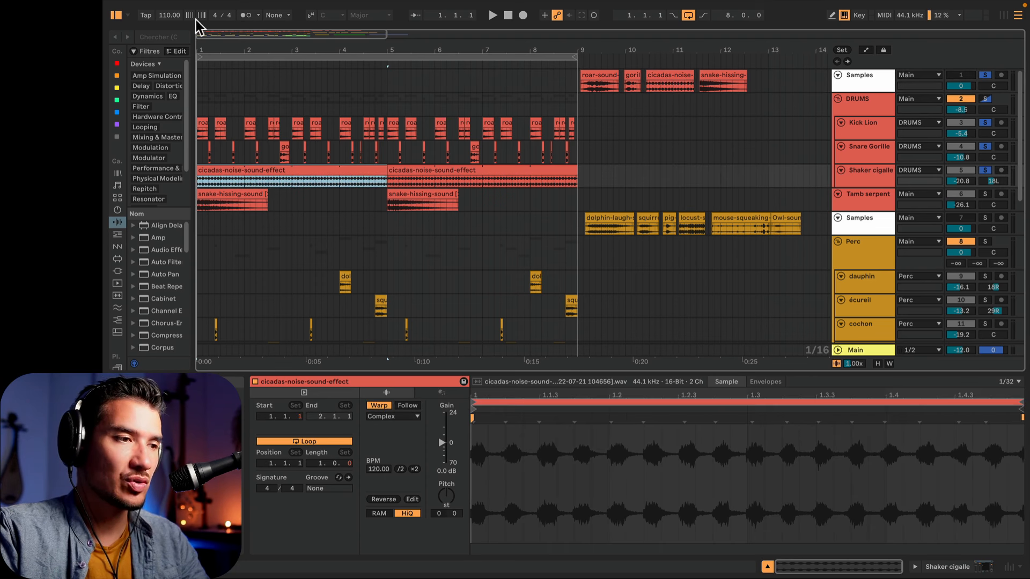
Step: Vary the project tempo during playback, down to about 71 BPM, restore 110 BPM, and replay the cicadas shaker clip
{"action": "left_click_drag", "start_coordinate": [171, 15], "coordinate": [171, 1]}
{"action": "key", "text": "space"}
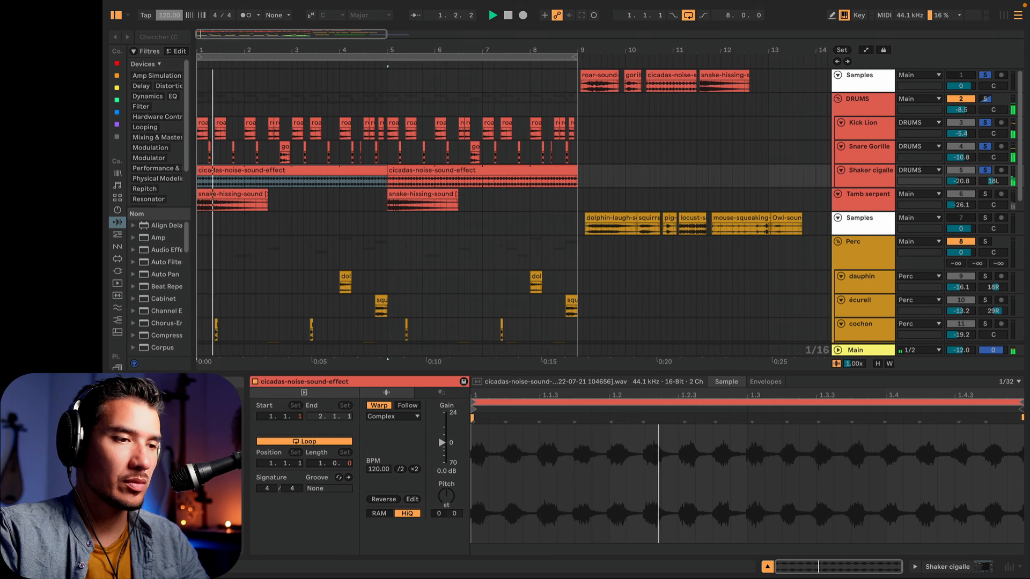
{"action": "left_click_drag", "start_coordinate": [171, 15], "coordinate": [171, 50]}
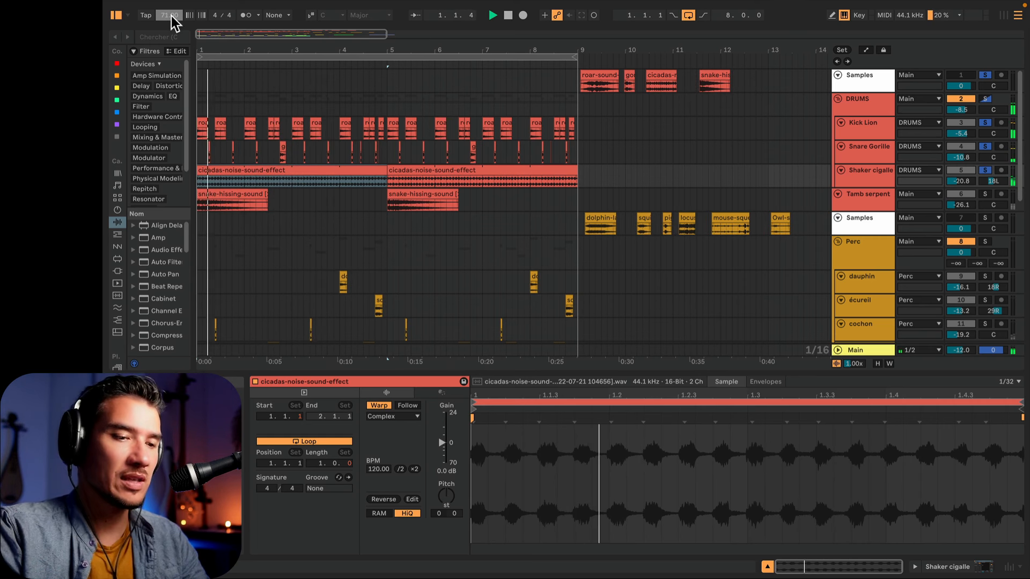
{"action": "mouse_move", "coordinate": [181, 1]}
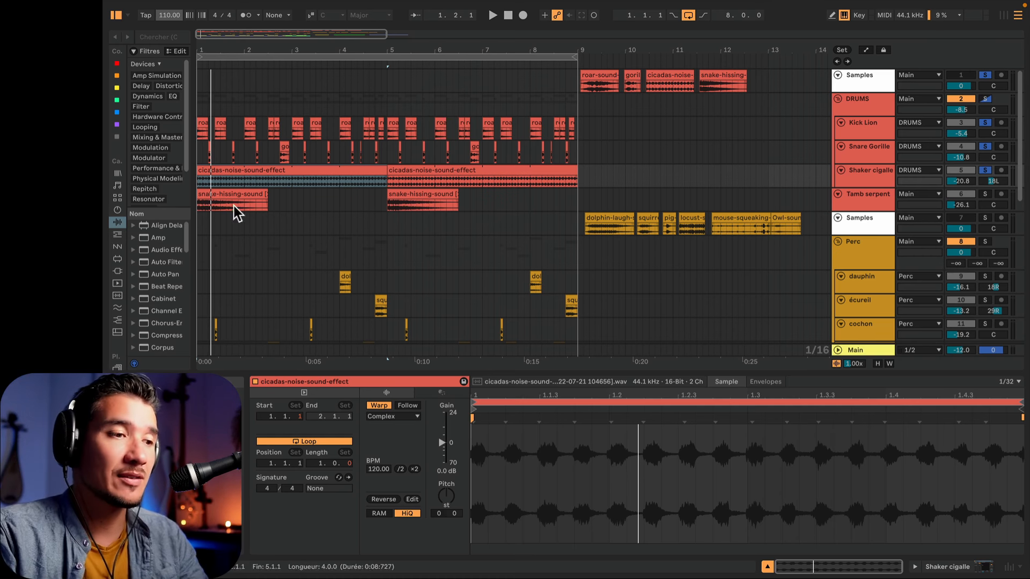
{"action": "left_click", "coordinate": [236, 170]}
{"action": "key", "text": "space"}
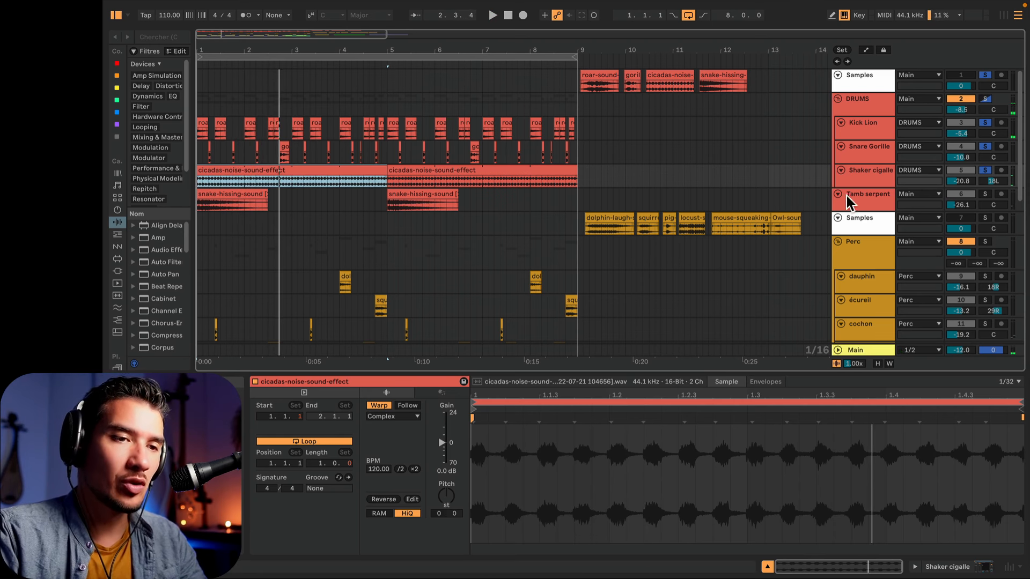
Step: Play the original snake-hissing sample on the Samples track and solo the Tamb serpent track
{"action": "left_click", "coordinate": [725, 78]}
{"action": "key", "text": "space"}
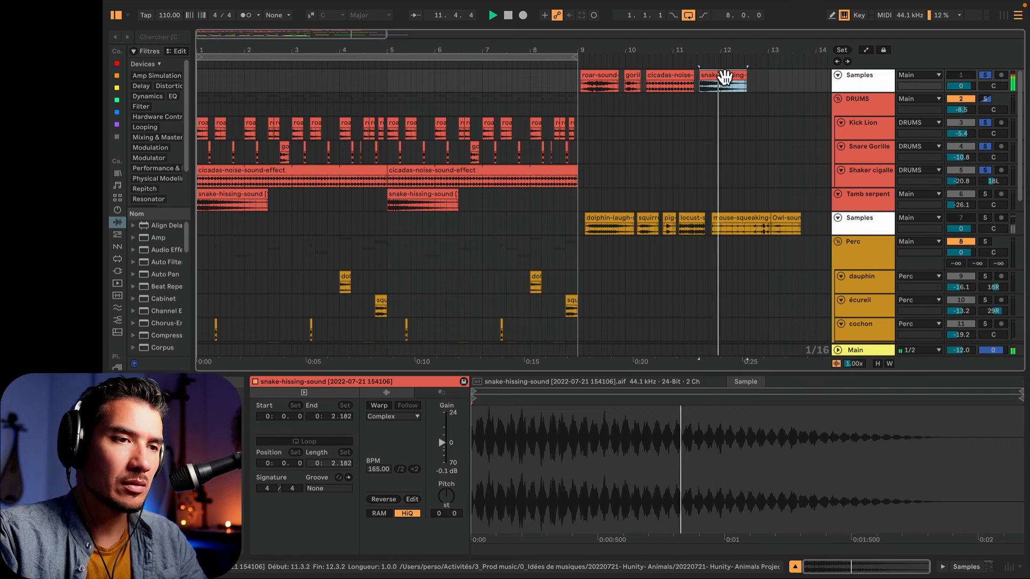
{"action": "key", "text": "space"}
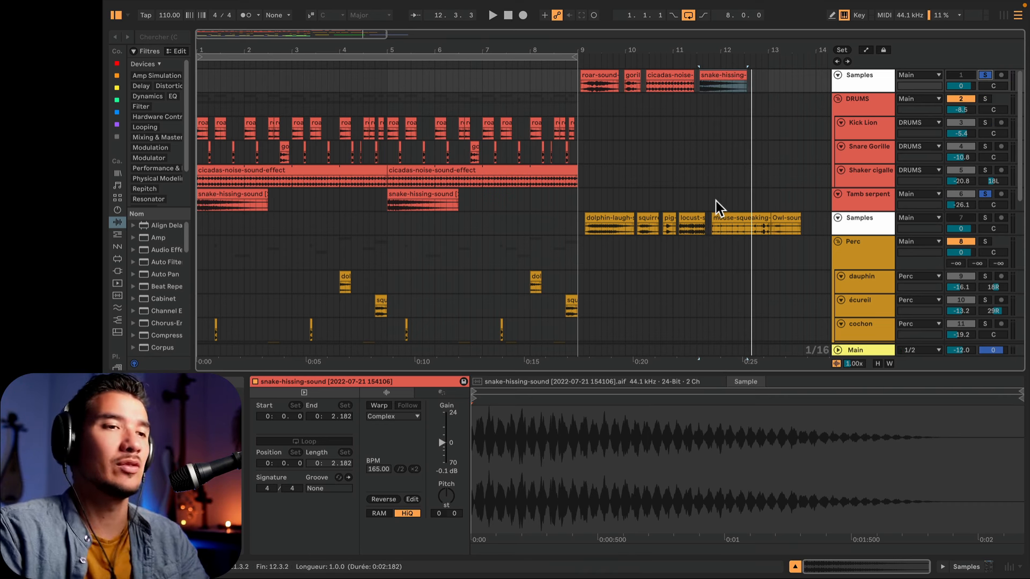
{"action": "left_click", "coordinate": [716, 76]}
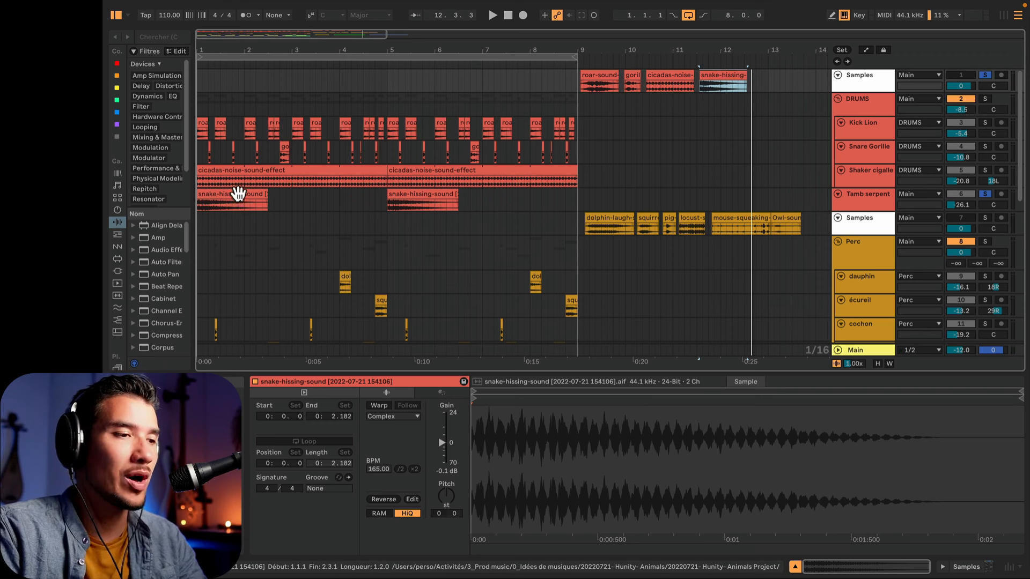
Step: Play the first snake-hissing clip on Tamb serpent, show its Echo effect, and play the soloed DRUMS group
{"action": "left_click", "coordinate": [238, 193]}
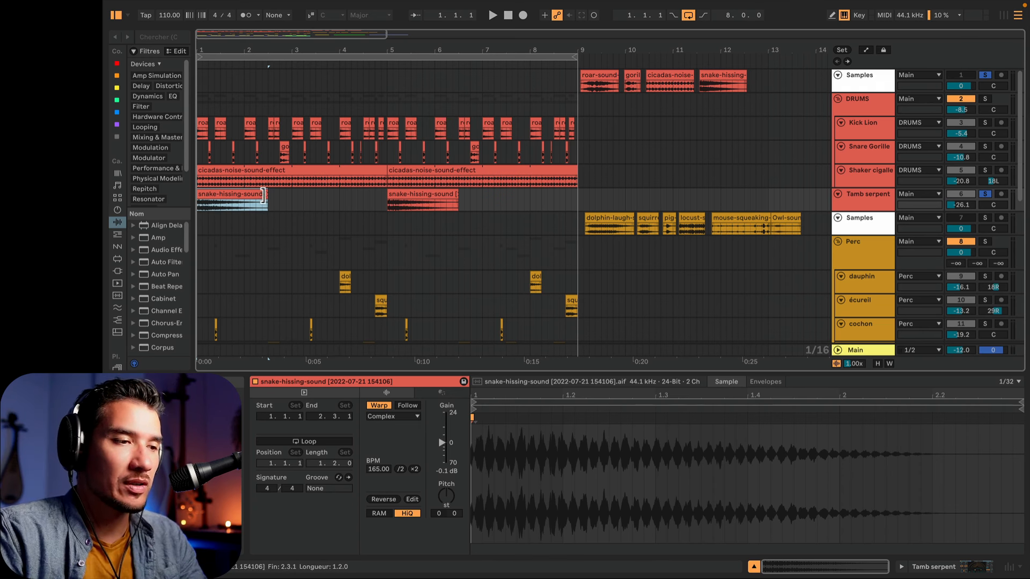
{"action": "left_click_drag", "start_coordinate": [264, 195], "coordinate": [344, 204]}
{"action": "key", "text": "space"}
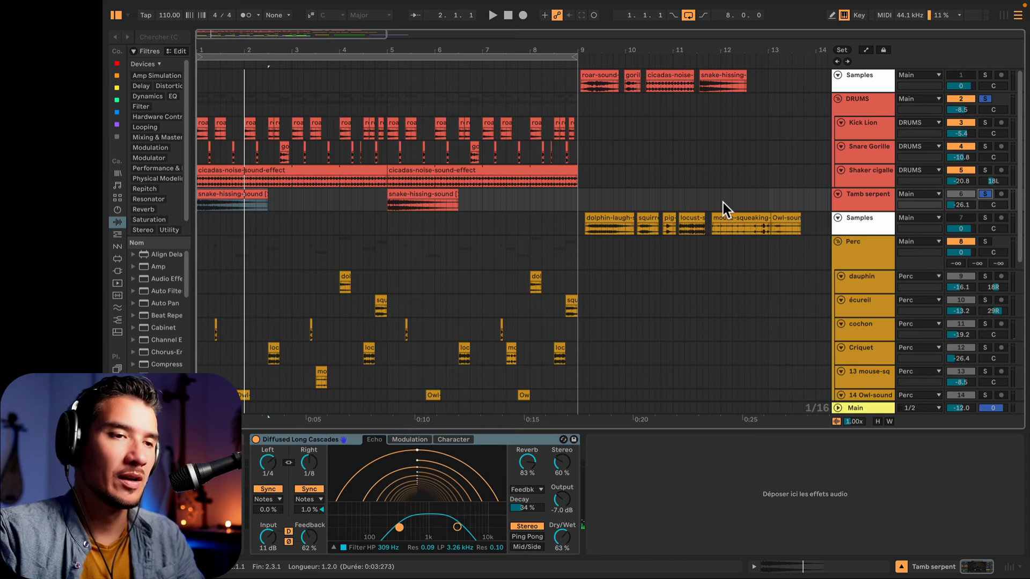
{"action": "key", "text": "space"}
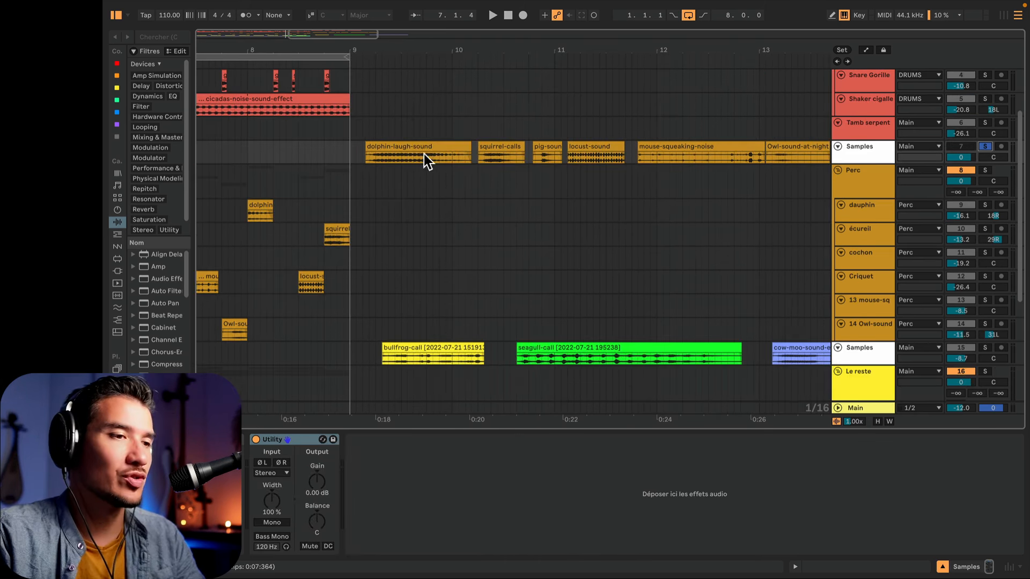
Step: Play the original dolphin, squirrel, pig and locust samples on the soloed percussion Samples track
{"action": "left_click", "coordinate": [421, 146]}
{"action": "key", "text": "space"}
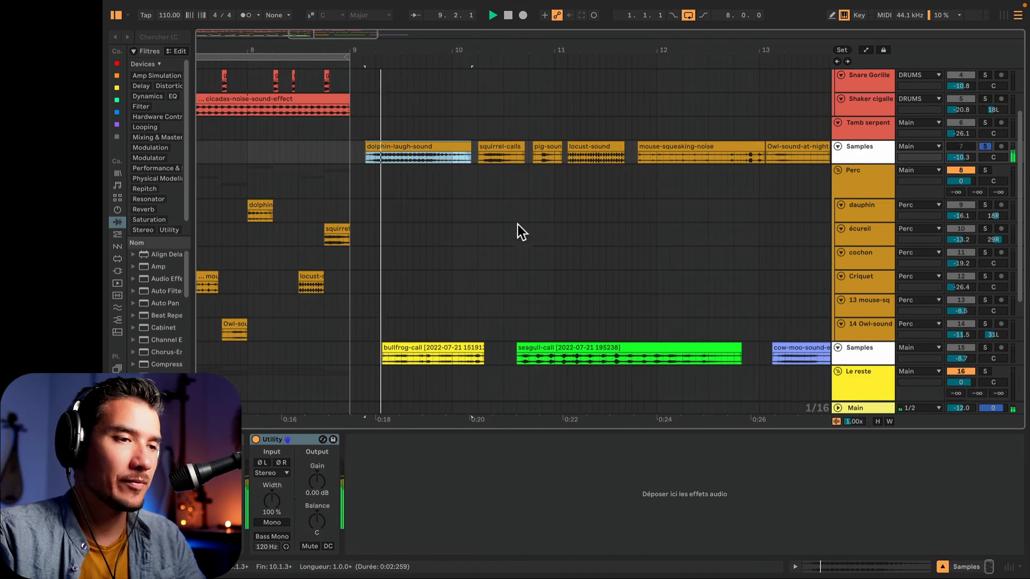
{"action": "left_click", "coordinate": [499, 152]}
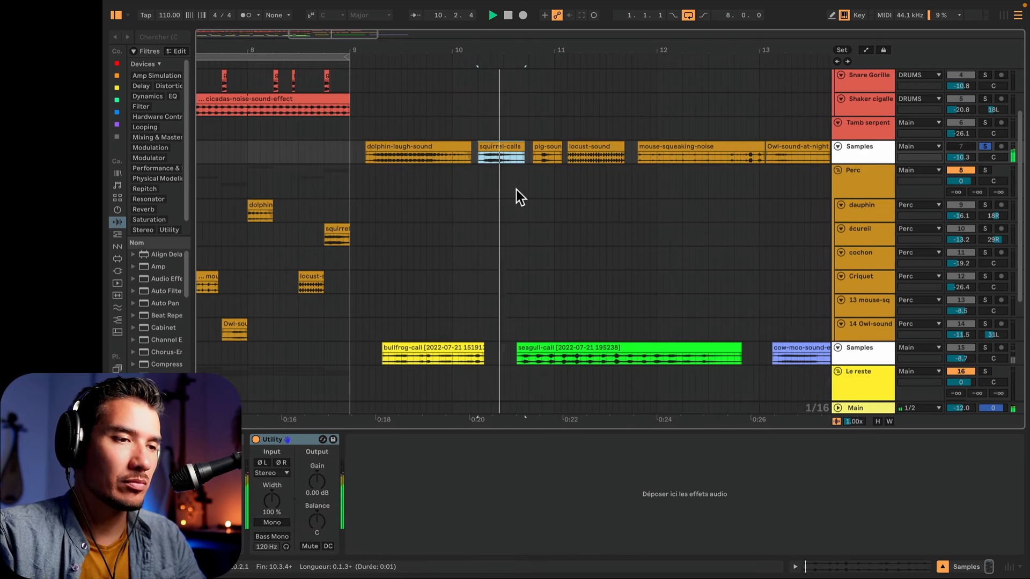
{"action": "left_click", "coordinate": [546, 151]}
{"action": "left_click", "coordinate": [594, 147]}
{"action": "key", "text": "space"}
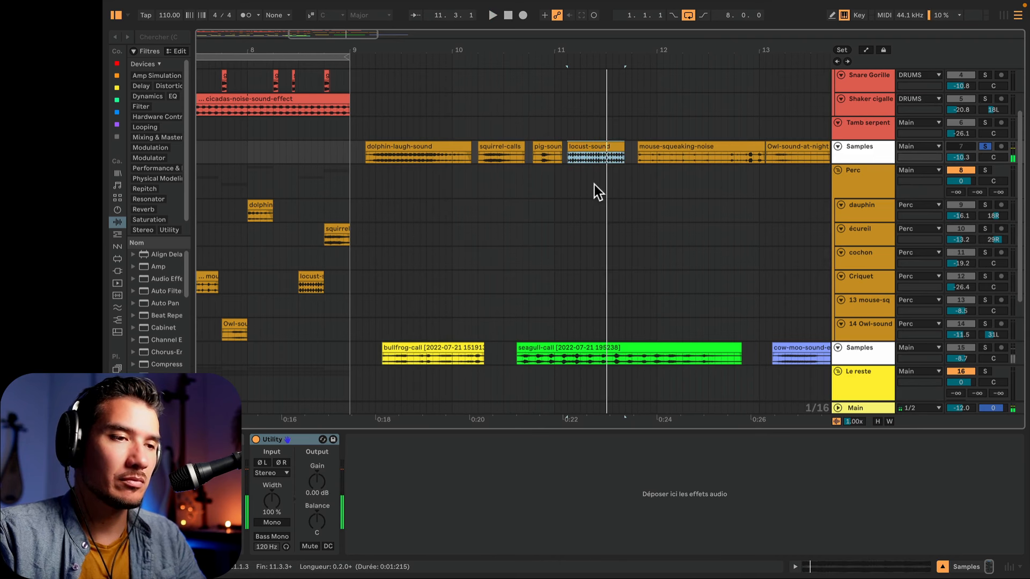
{"action": "key", "text": "space"}
{"action": "key", "text": "space"}
Step: Play the original mouse-squeaking and owl samples on the percussion Samples track
{"action": "scroll", "coordinate": [601, 188], "scroll_direction": "right", "scroll_amount": 5}
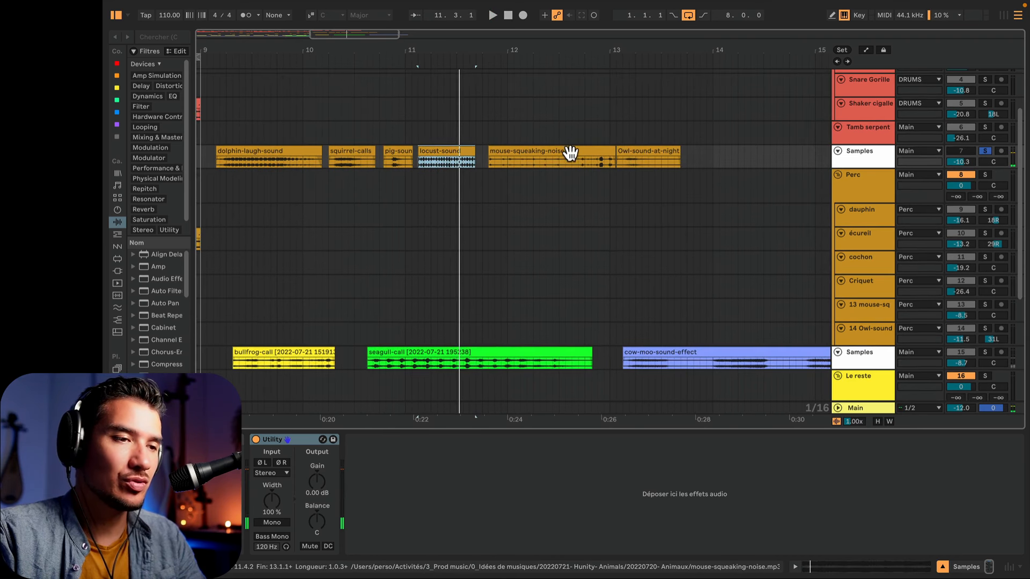
{"action": "left_click", "coordinate": [568, 154]}
{"action": "key", "text": "space"}
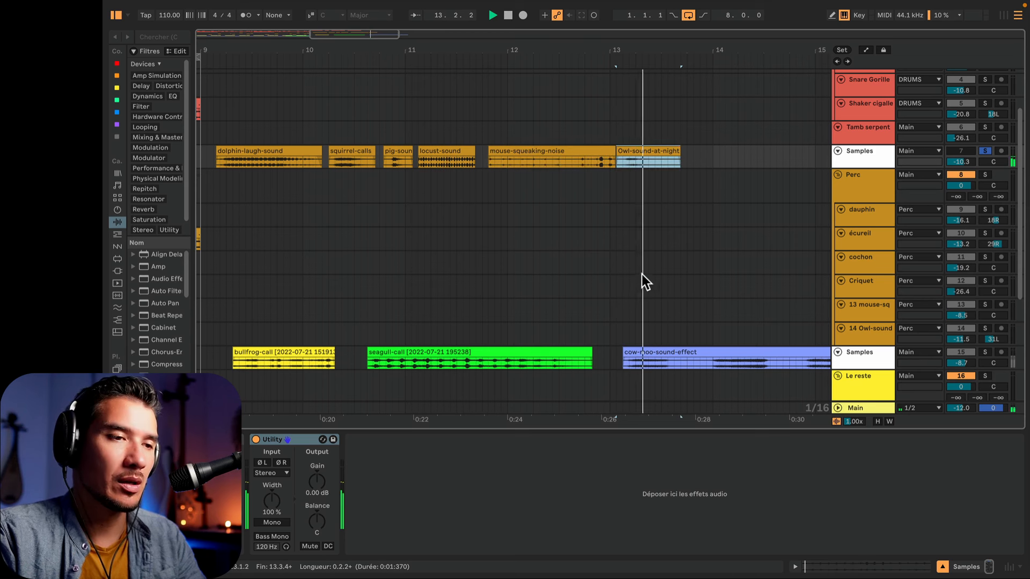
{"action": "key", "text": "space"}
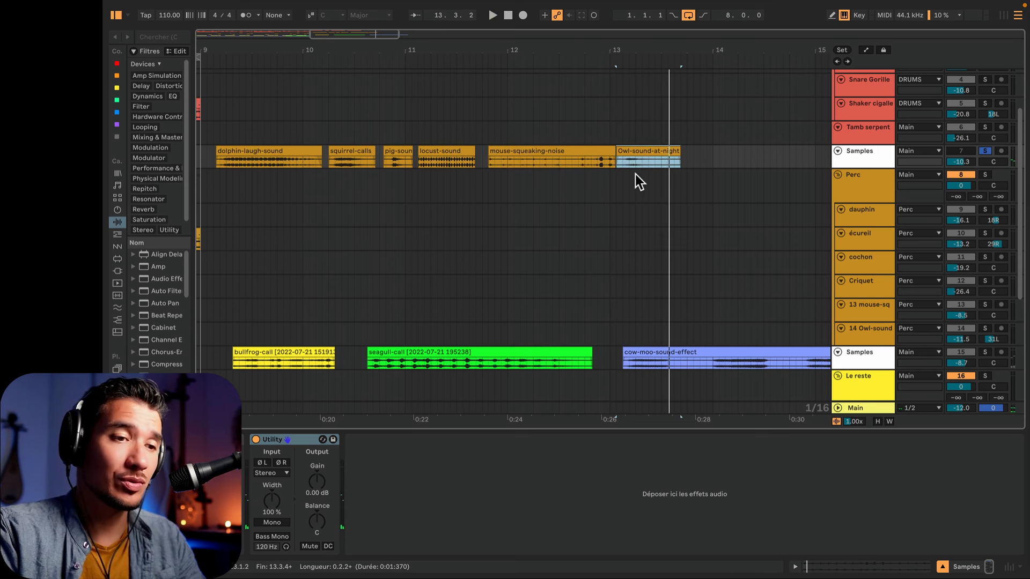
Step: Solo the Perc group and play the dolphin clip at bar 4 on the dauphin track
{"action": "scroll", "coordinate": [635, 175], "scroll_direction": "left", "scroll_amount": 12}
{"action": "scroll", "coordinate": [369, 190], "scroll_direction": "down", "scroll_amount": 5}
{"action": "scroll", "coordinate": [369, 190], "scroll_direction": "up", "scroll_amount": 1}
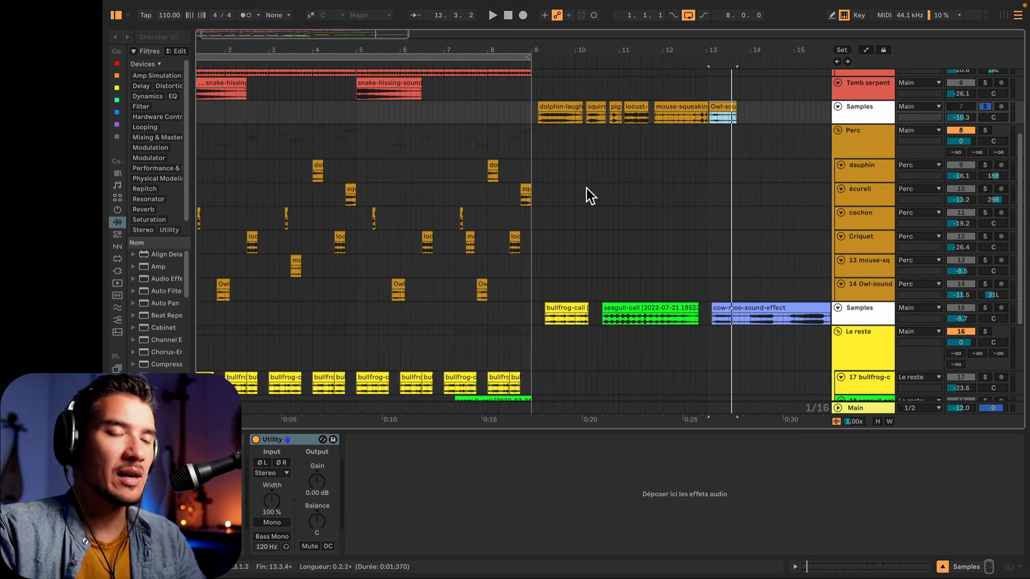
{"action": "left_click", "coordinate": [560, 107]}
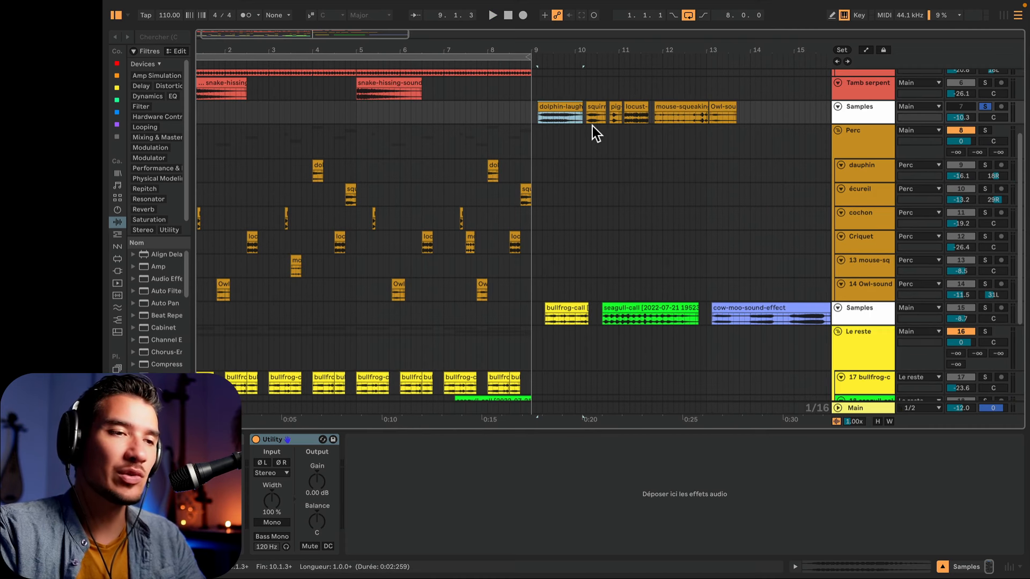
{"action": "scroll", "coordinate": [471, 162], "scroll_direction": "left", "scroll_amount": 2}
{"action": "scroll", "coordinate": [471, 162], "scroll_direction": "down", "scroll_amount": 1}
{"action": "left_click", "coordinate": [281, 164]}
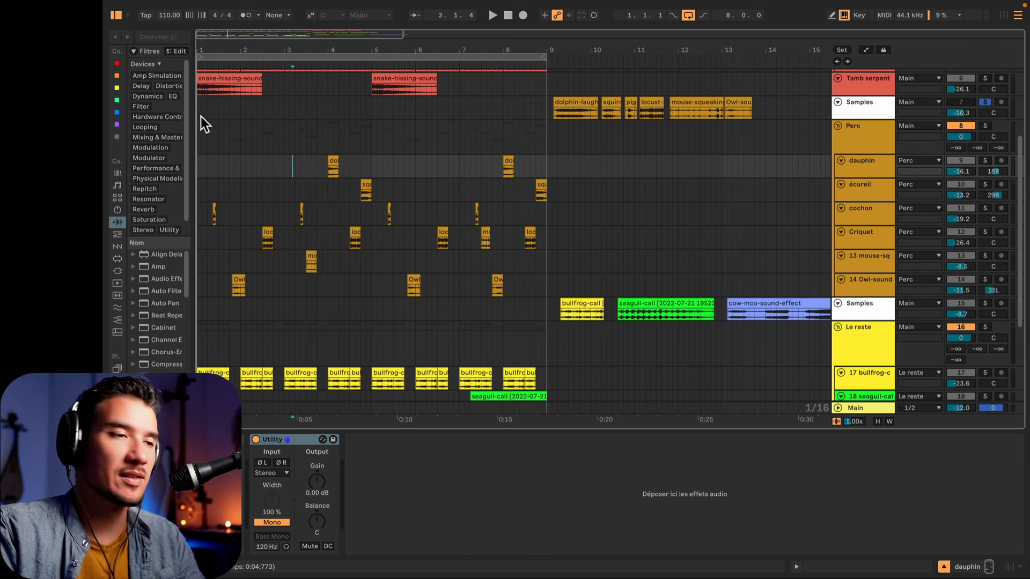
{"action": "key", "text": "space"}
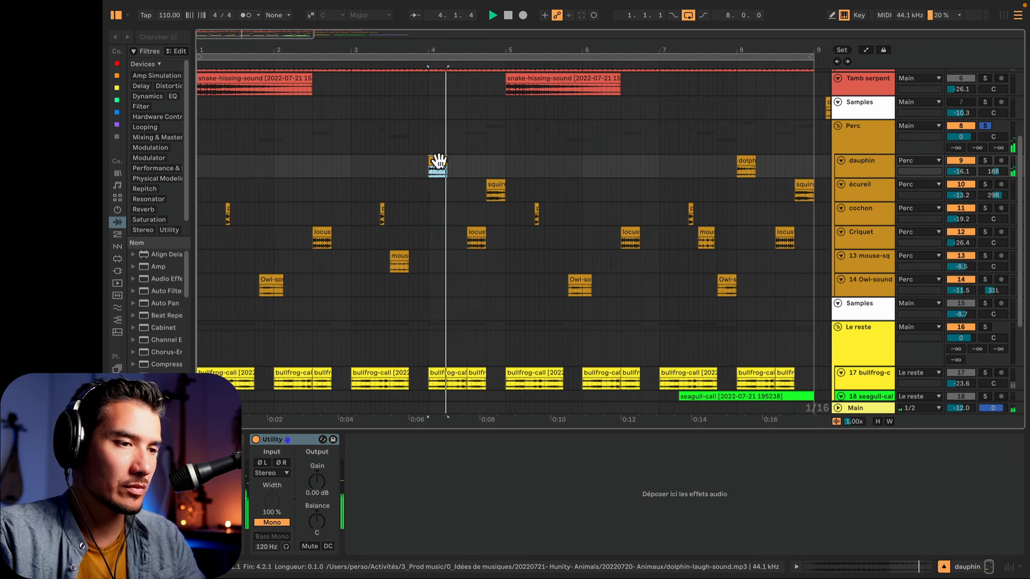
{"action": "key", "text": "space"}
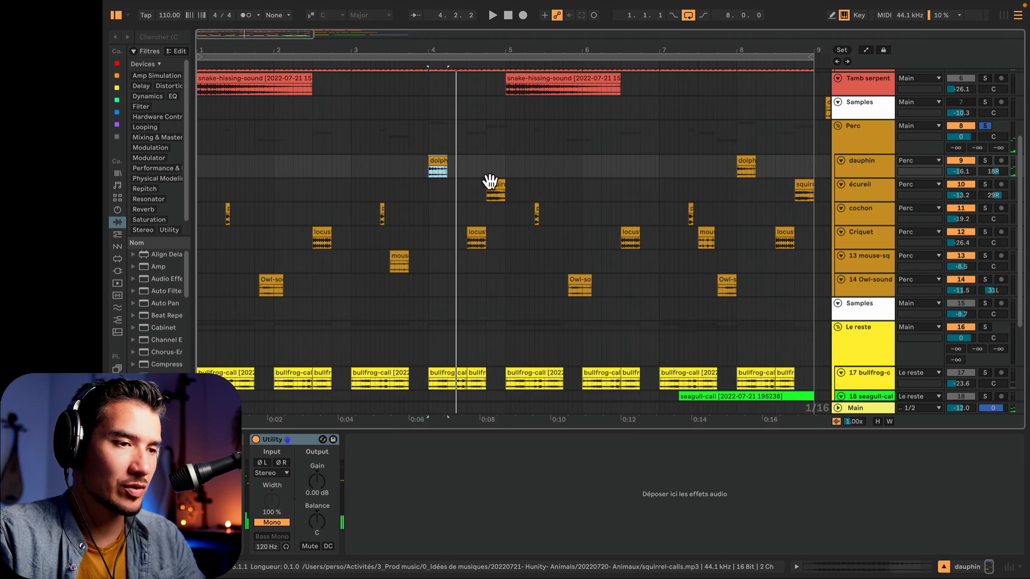
Step: Select the squirrel clip in bar 4 on écureil and play from the locust clip before it on Criquet
{"action": "left_click", "coordinate": [494, 186]}
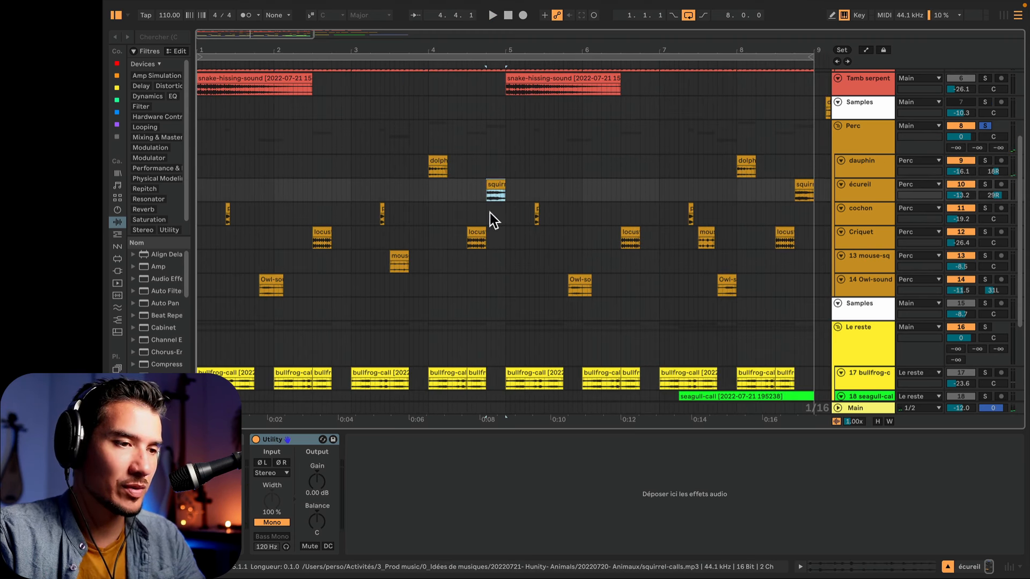
{"action": "left_click", "coordinate": [474, 236]}
{"action": "key", "text": "space"}
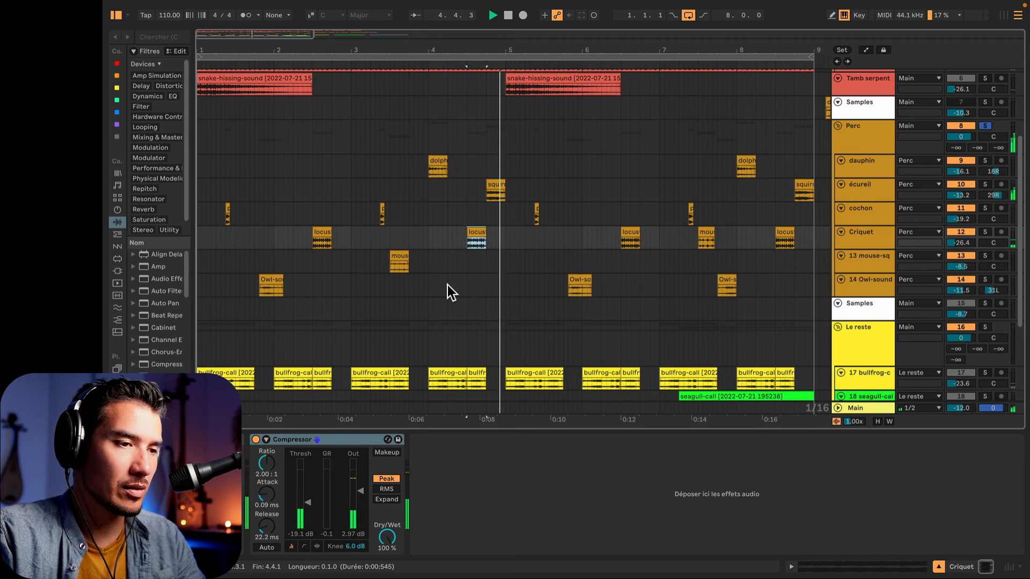
Step: Play the bar 1 pig clip on the cochon track and show its Delay effect
{"action": "left_click", "coordinate": [382, 208]}
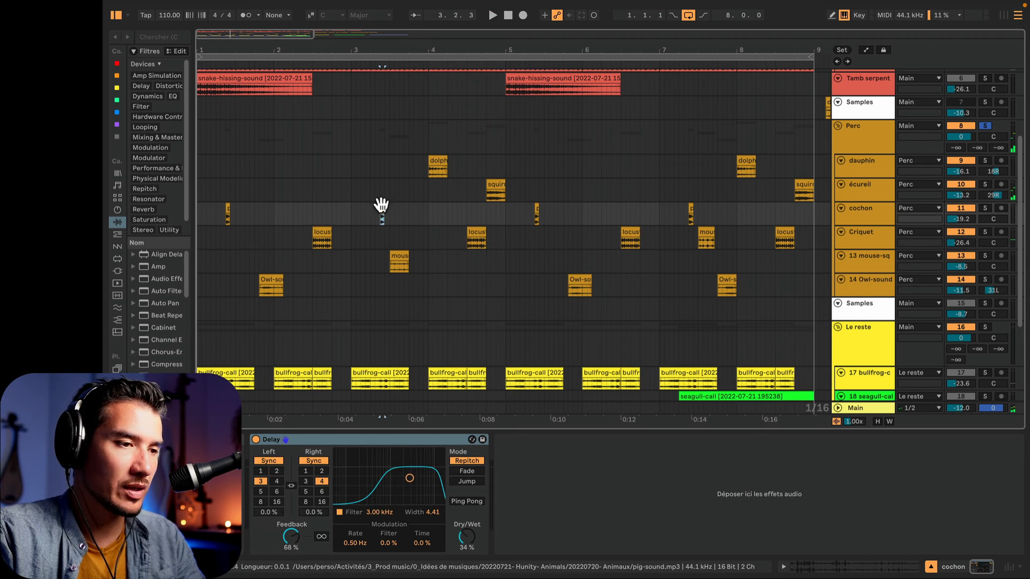
{"action": "left_click", "coordinate": [227, 209]}
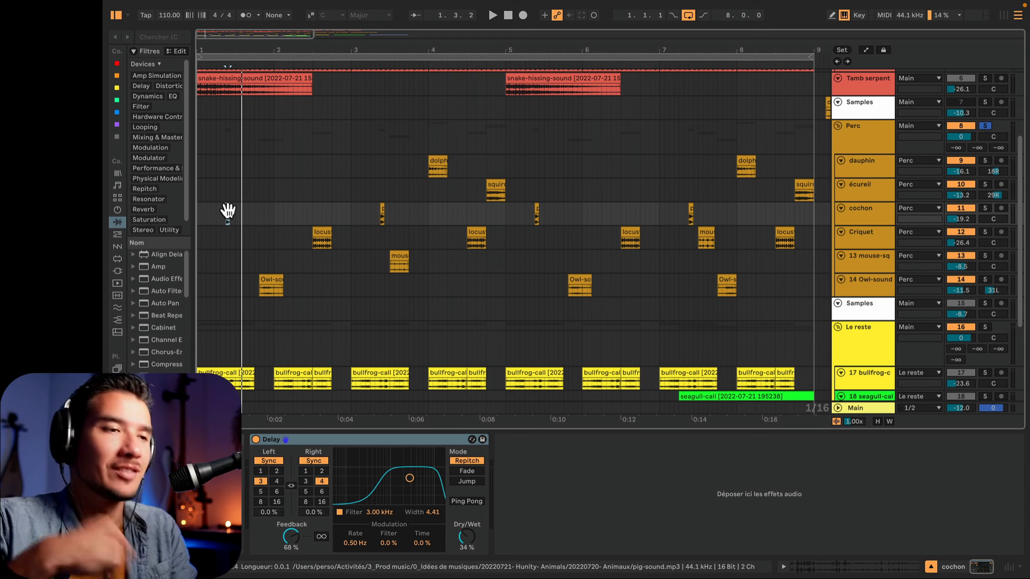
{"action": "left_click_drag", "start_coordinate": [228, 211], "coordinate": [228, 212]}
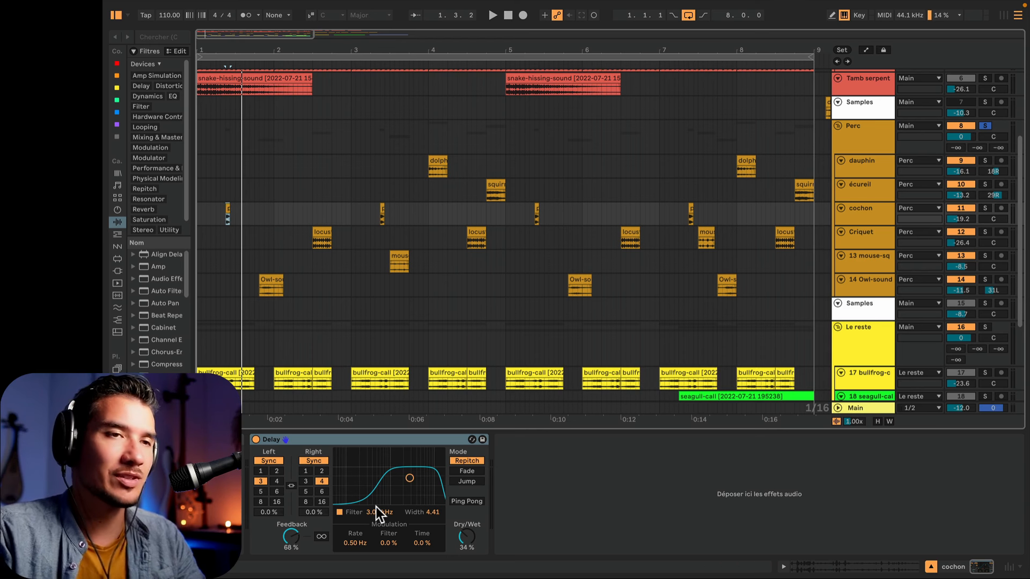
{"action": "key", "text": "space"}
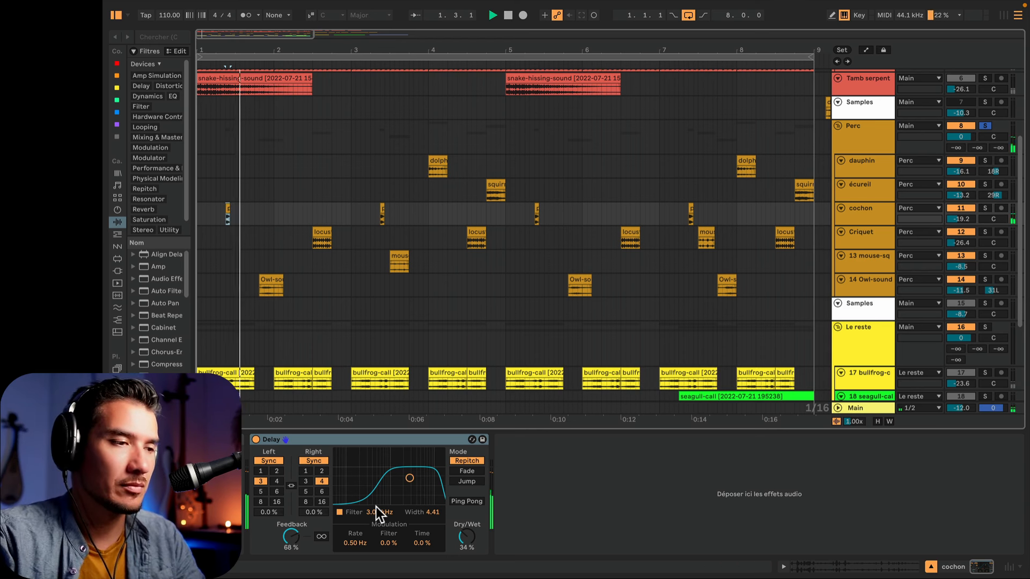
{"action": "key", "text": "space"}
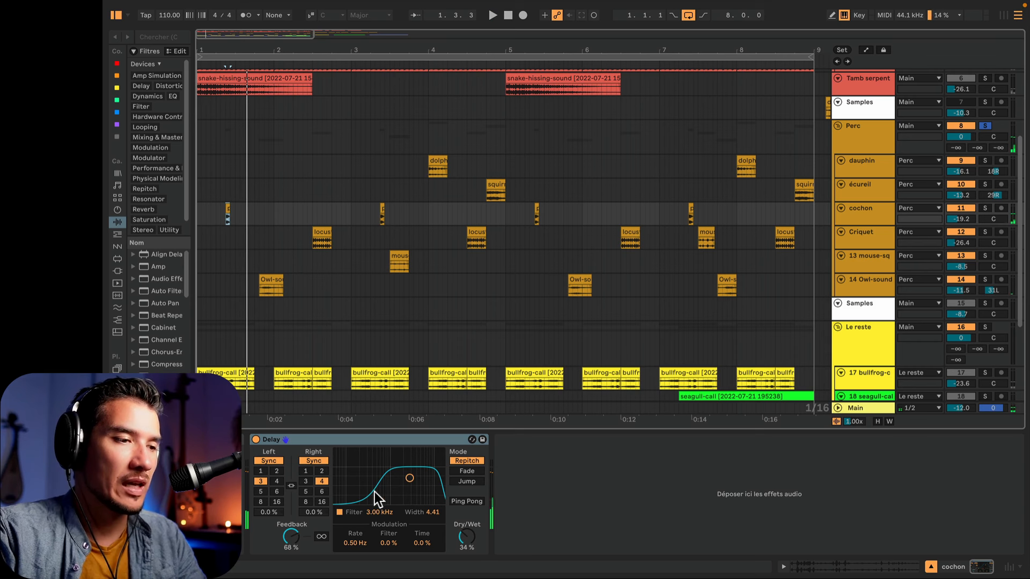
Step: Play the first owl clip on 14 Owl-sound, bypass its Gate, EQ Eight and Echo, and replay it with only the Gate re-enabled
{"action": "left_click", "coordinate": [272, 279]}
{"action": "key", "text": "space"}
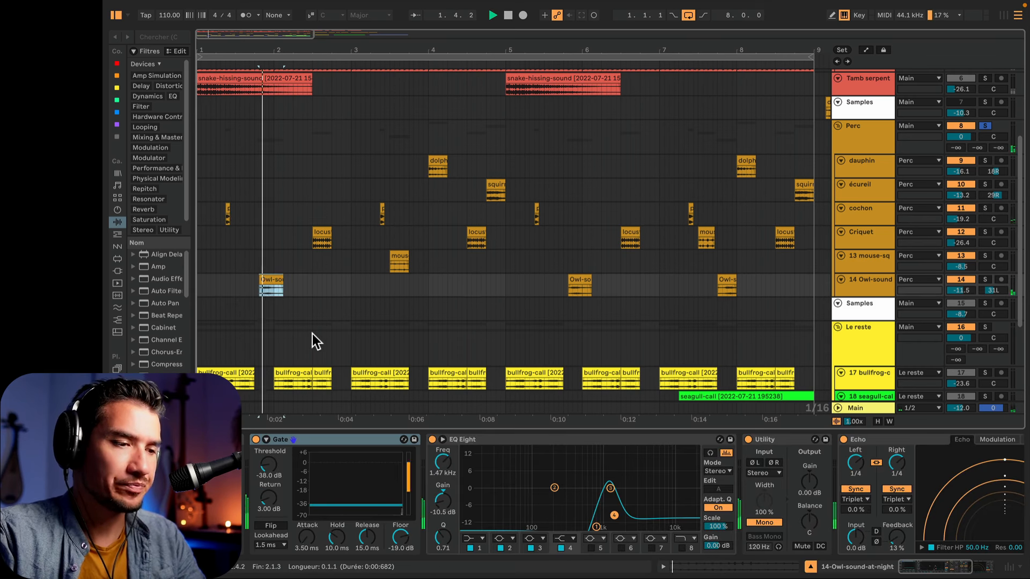
{"action": "left_click", "coordinate": [303, 444]}
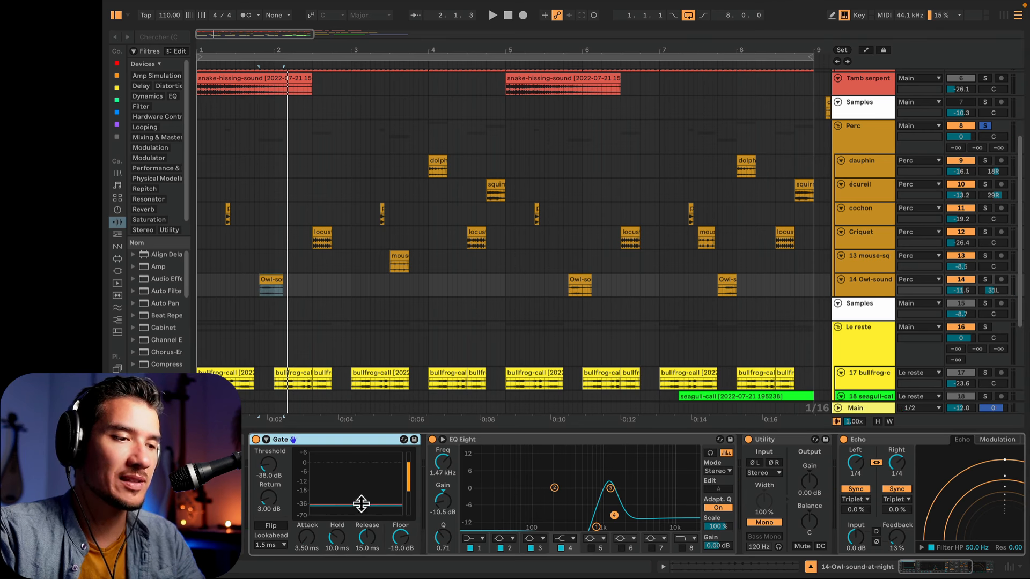
{"action": "left_click", "coordinate": [256, 440]}
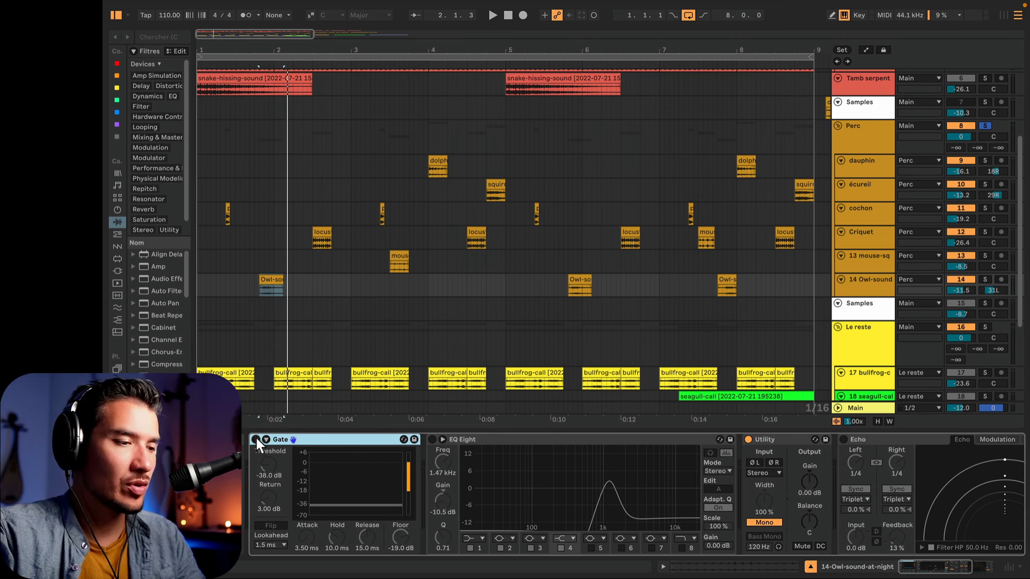
{"action": "left_click", "coordinate": [255, 439]}
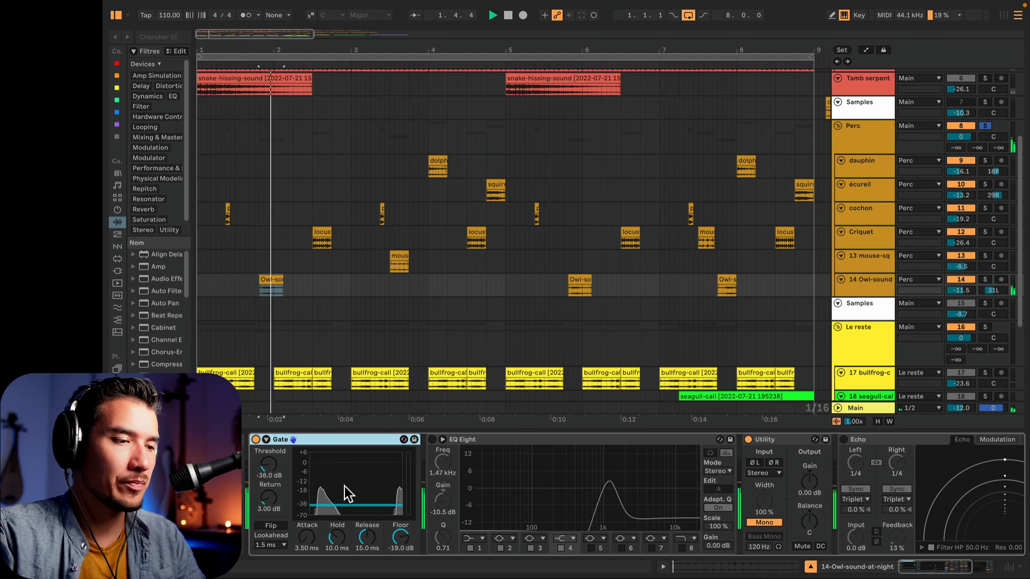
Step: Re-enable EQ Eight on the owl track and play the clip through it
{"action": "left_click", "coordinate": [481, 441]}
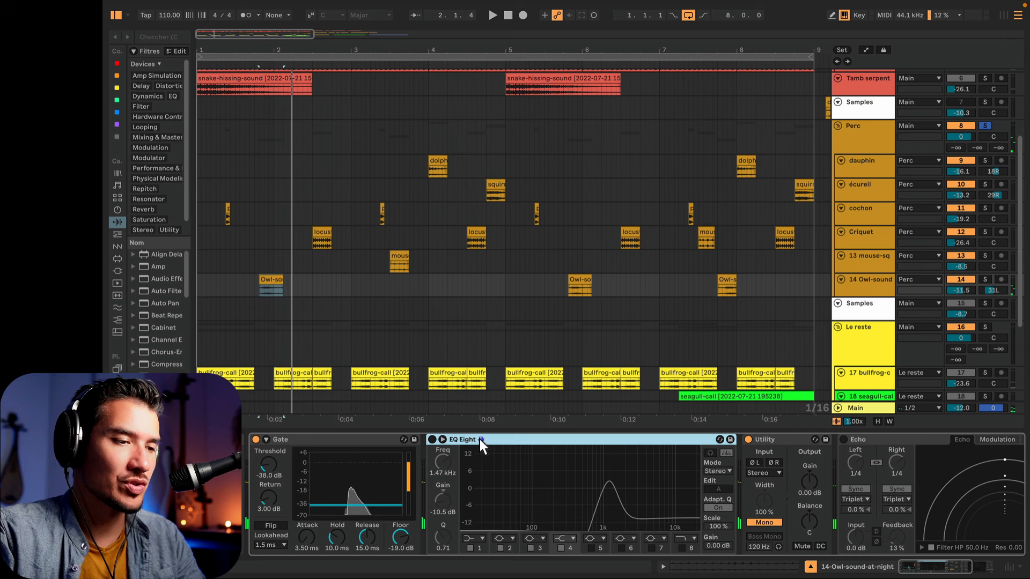
{"action": "left_click", "coordinate": [433, 440]}
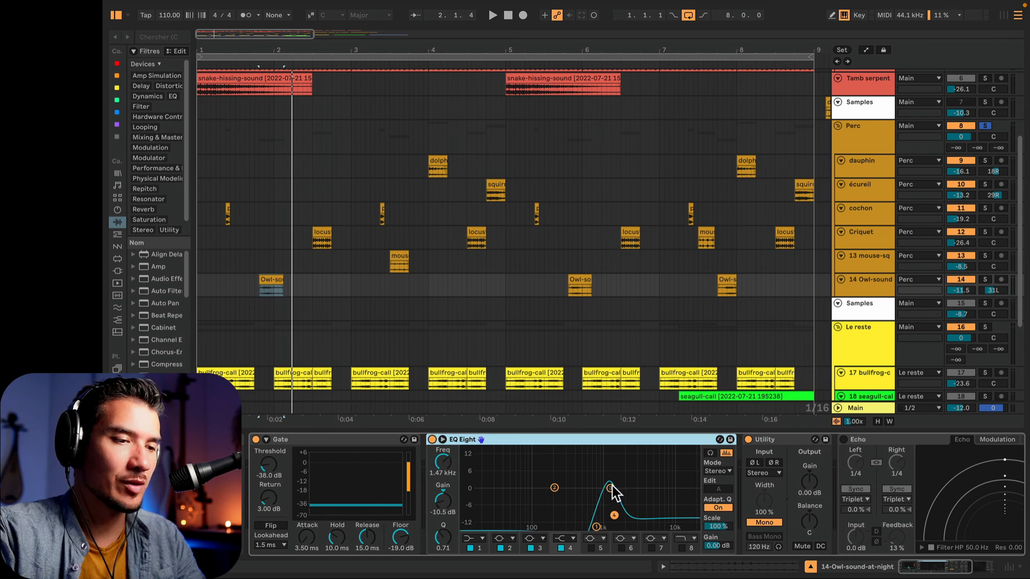
{"action": "key", "text": "space"}
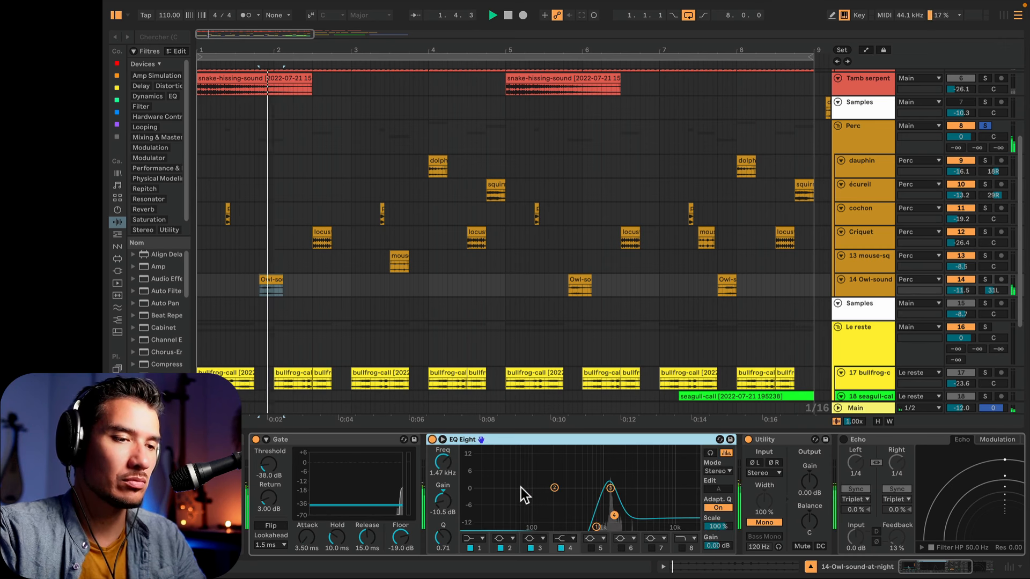
{"action": "key", "text": "space"}
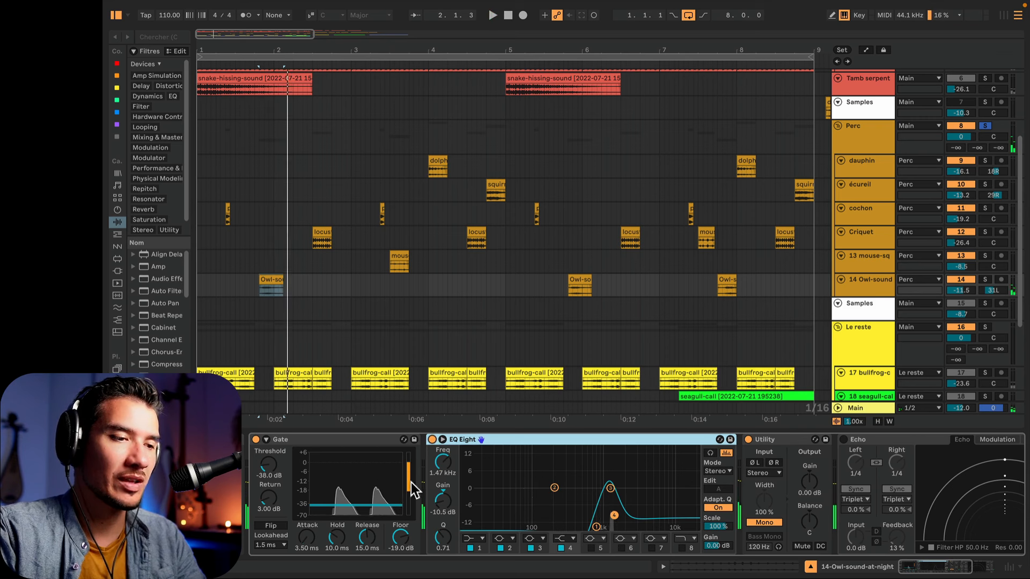
Step: Re-enable the Echo on the owl track and play the owl clip through the full effect chain
{"action": "scroll", "coordinate": [693, 481], "scroll_direction": "right", "scroll_amount": 5}
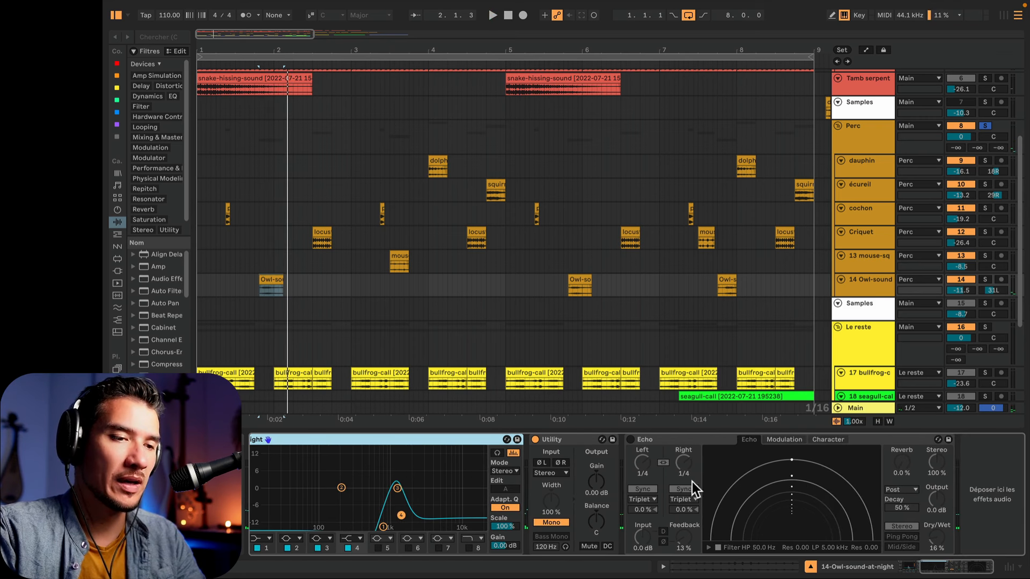
{"action": "left_click", "coordinate": [631, 440]}
{"action": "scroll", "coordinate": [429, 481], "scroll_direction": "left", "scroll_amount": 5}
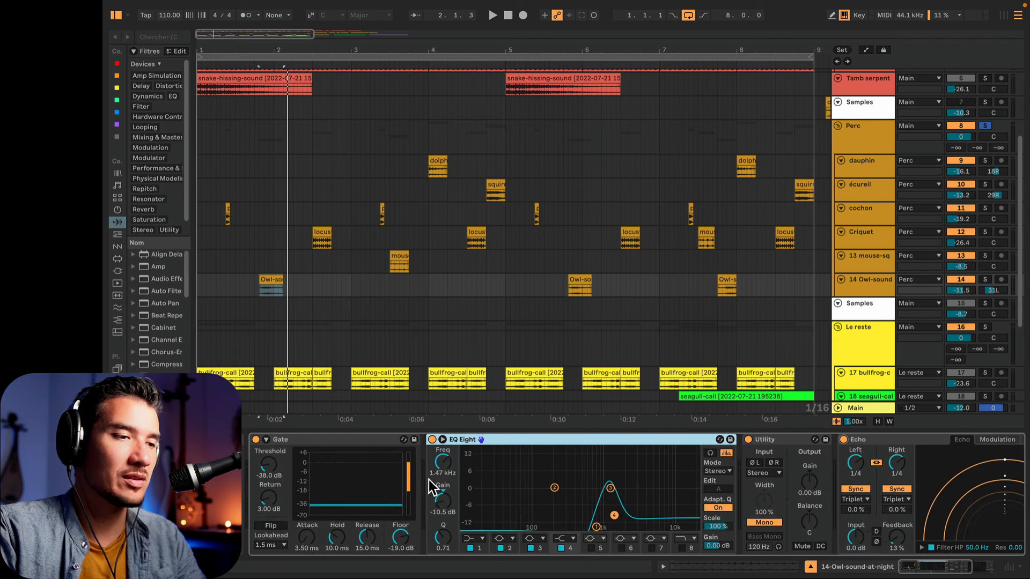
{"action": "key", "text": "space"}
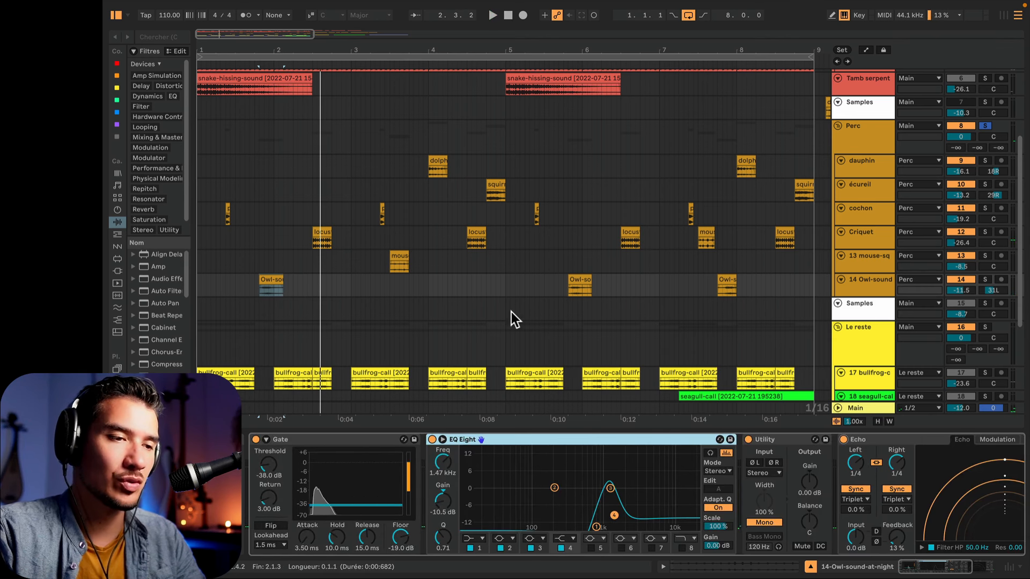
Step: Solo the DRUMS group together with the Perc group and play both from bar 1
{"action": "scroll", "coordinate": [707, 281], "scroll_direction": "up", "scroll_amount": 5}
{"action": "left_click", "coordinate": [985, 99]}
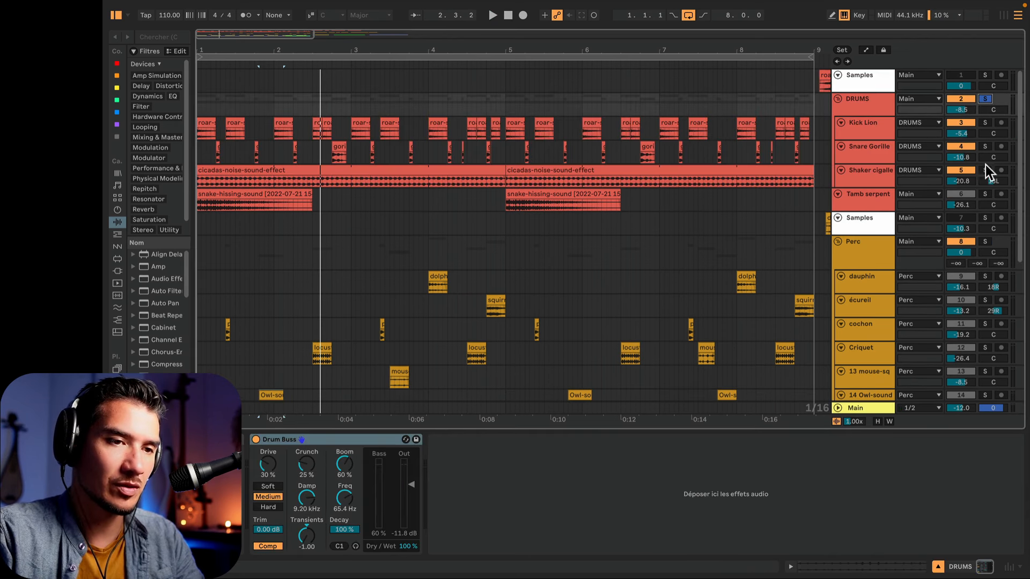
{"action": "left_click", "coordinate": [218, 170]}
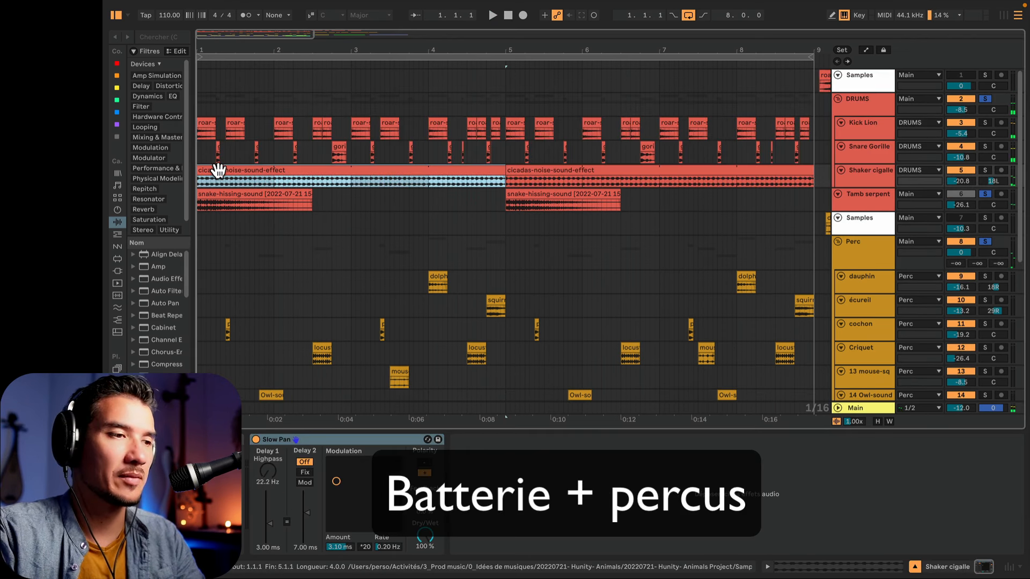
{"action": "key", "text": "space"}
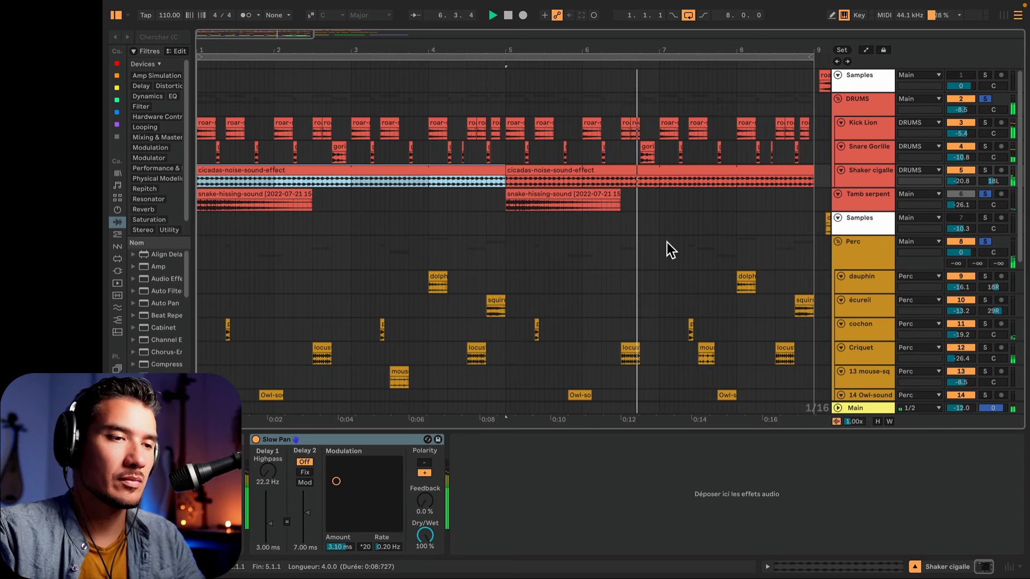
Step: Solo the Samples track above the Le reste group and play the original bullfrog-call sample
{"action": "scroll", "coordinate": [667, 248], "scroll_direction": "down", "scroll_amount": 4}
{"action": "scroll", "coordinate": [668, 242], "scroll_direction": "down", "scroll_amount": 1}
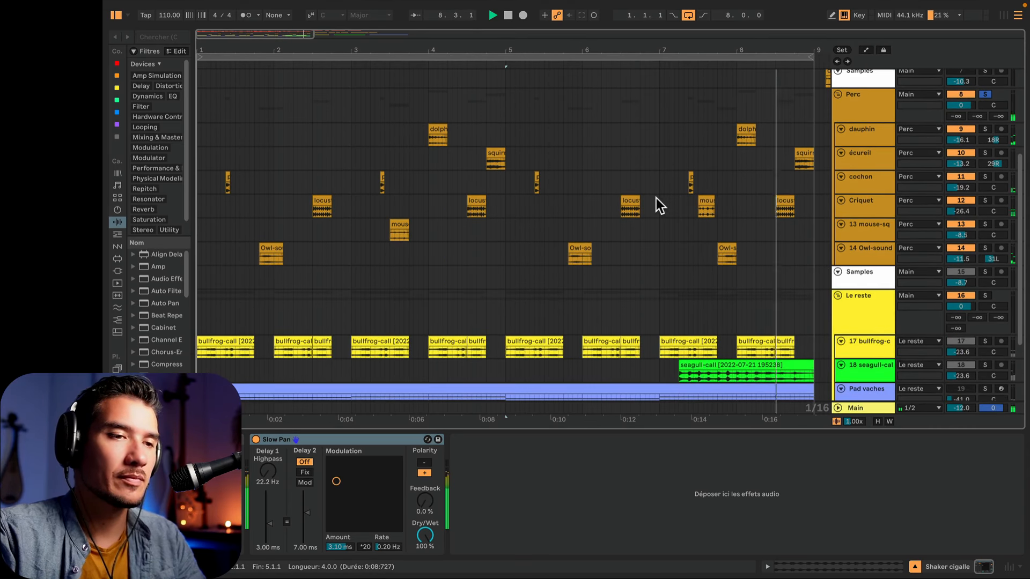
{"action": "scroll", "coordinate": [867, 257], "scroll_direction": "down", "scroll_amount": 3}
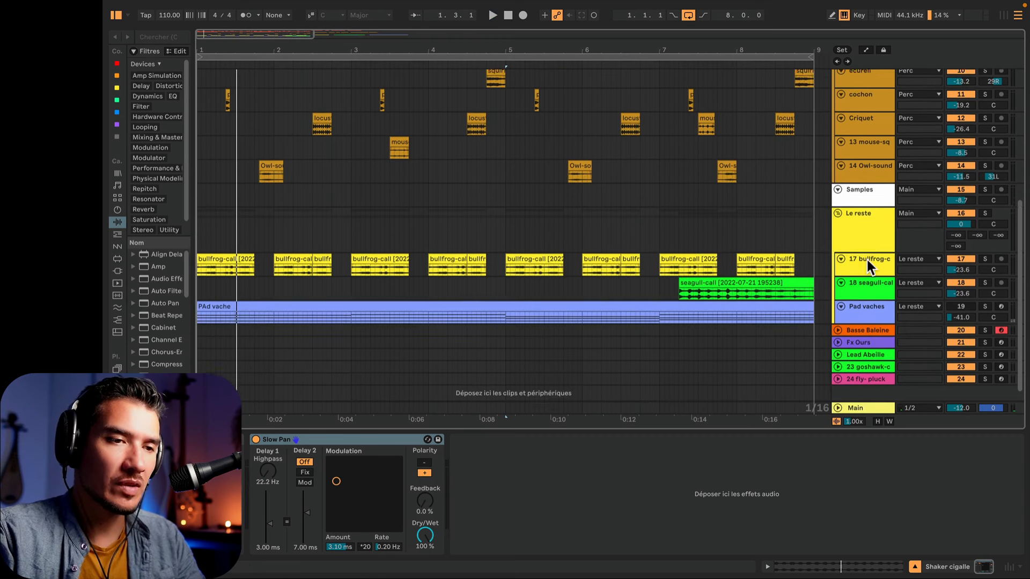
{"action": "left_click", "coordinate": [855, 237]}
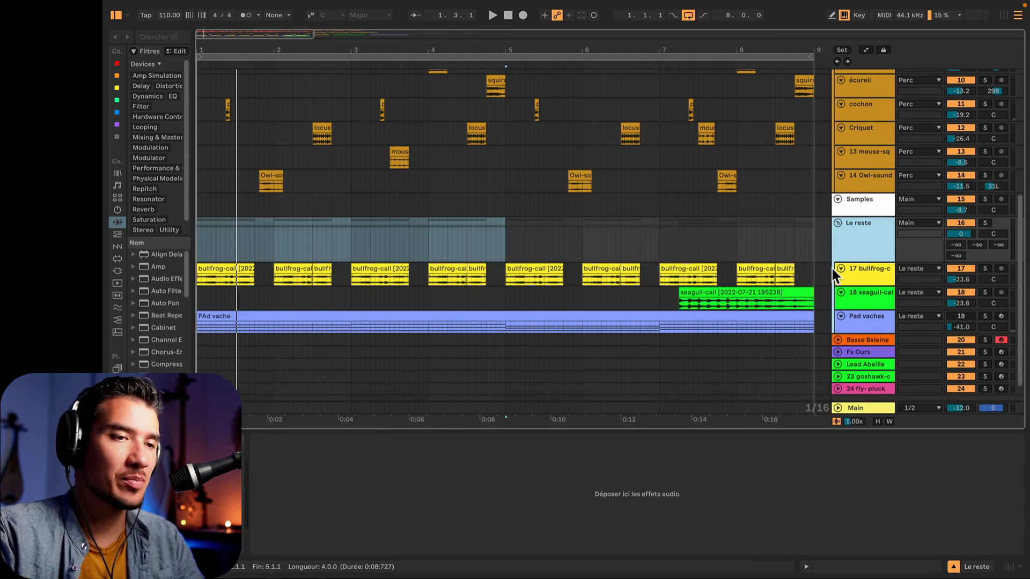
{"action": "left_click", "coordinate": [619, 180]}
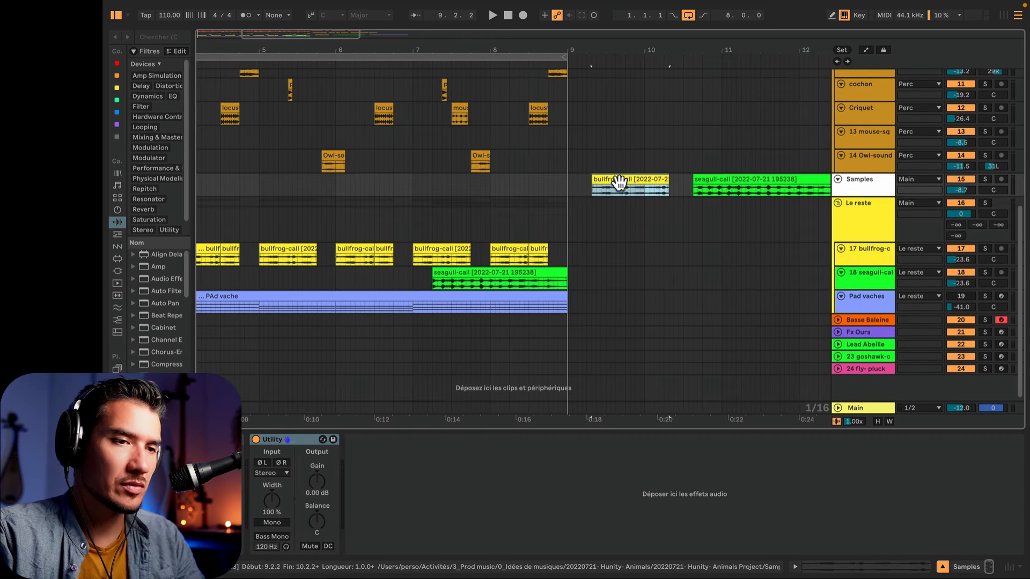
{"action": "left_click", "coordinate": [985, 180]}
{"action": "key", "text": "space"}
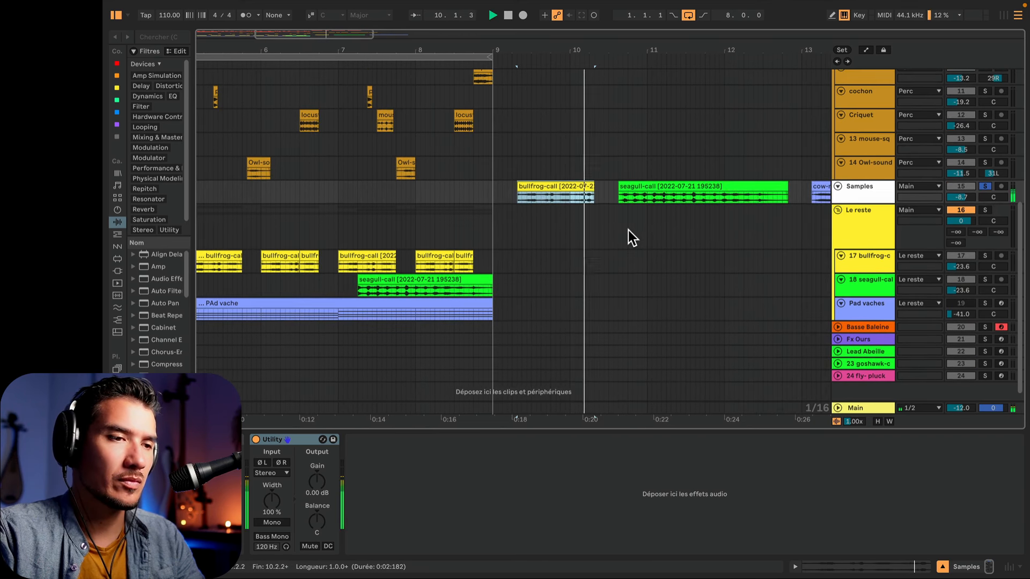
{"action": "key", "text": "space"}
Step: Play the original seagull-call and cow-moo samples on the soloed Samples track
{"action": "scroll", "coordinate": [559, 233], "scroll_direction": "right", "scroll_amount": 5}
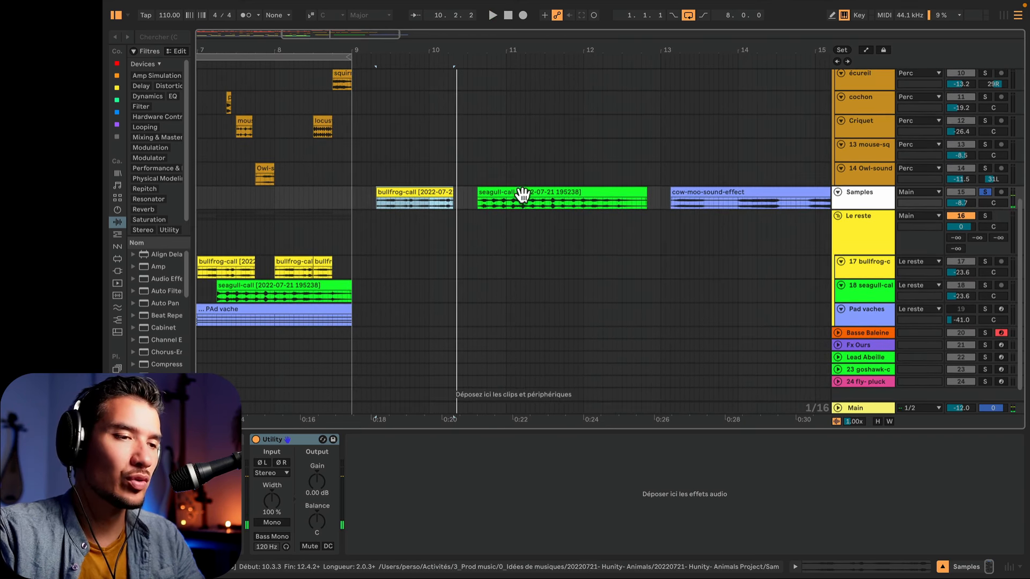
{"action": "left_click", "coordinate": [522, 194]}
{"action": "key", "text": "space"}
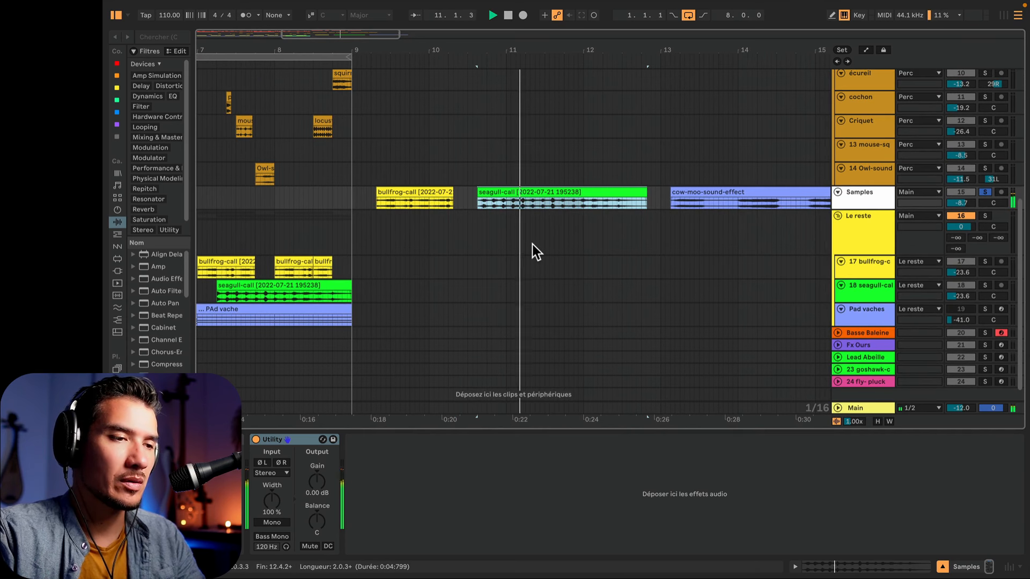
{"action": "scroll", "coordinate": [485, 243], "scroll_direction": "right", "scroll_amount": 5}
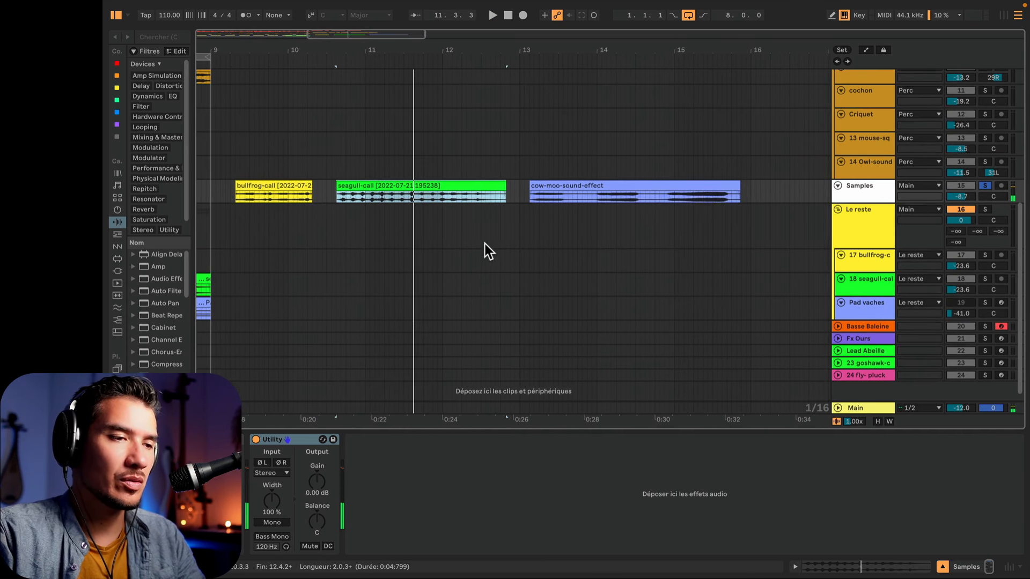
{"action": "left_click", "coordinate": [554, 188]}
{"action": "key", "text": "space"}
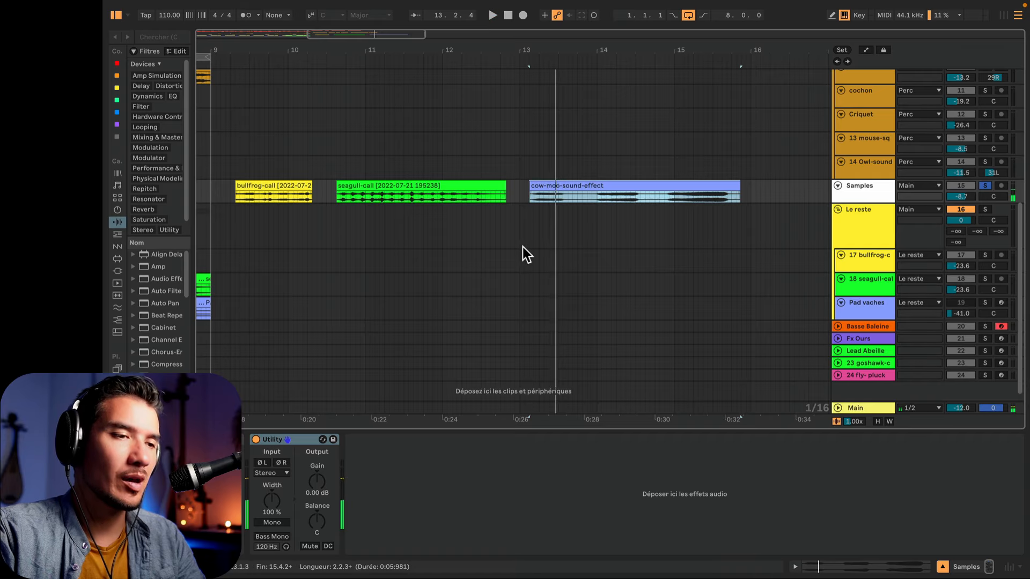
Step: Solo the 17 bullfrog-c track and compare the original bullfrog sample with the arranged clips from bar 1
{"action": "scroll", "coordinate": [522, 247], "scroll_direction": "left", "scroll_amount": 10}
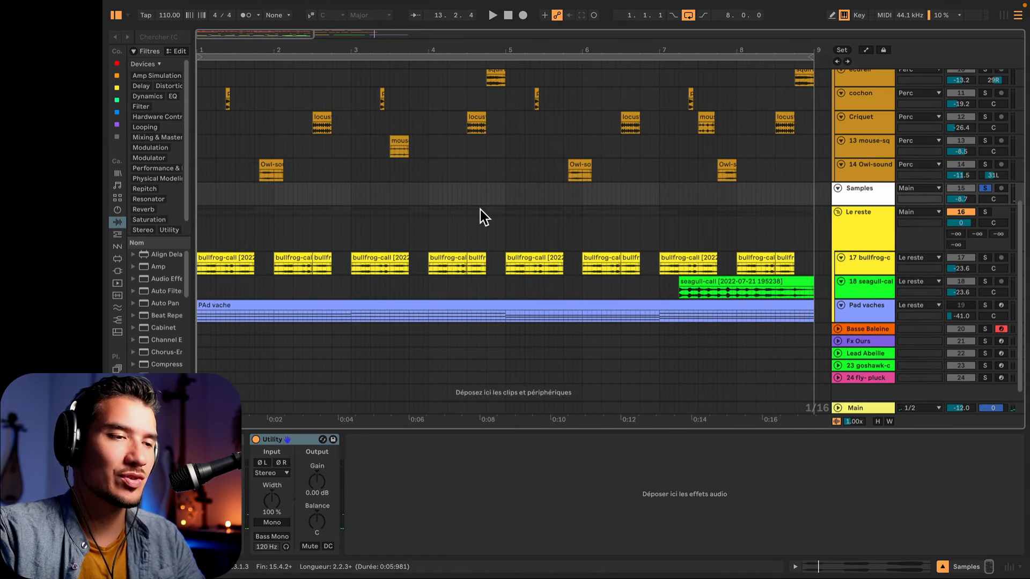
{"action": "left_click", "coordinate": [505, 228]}
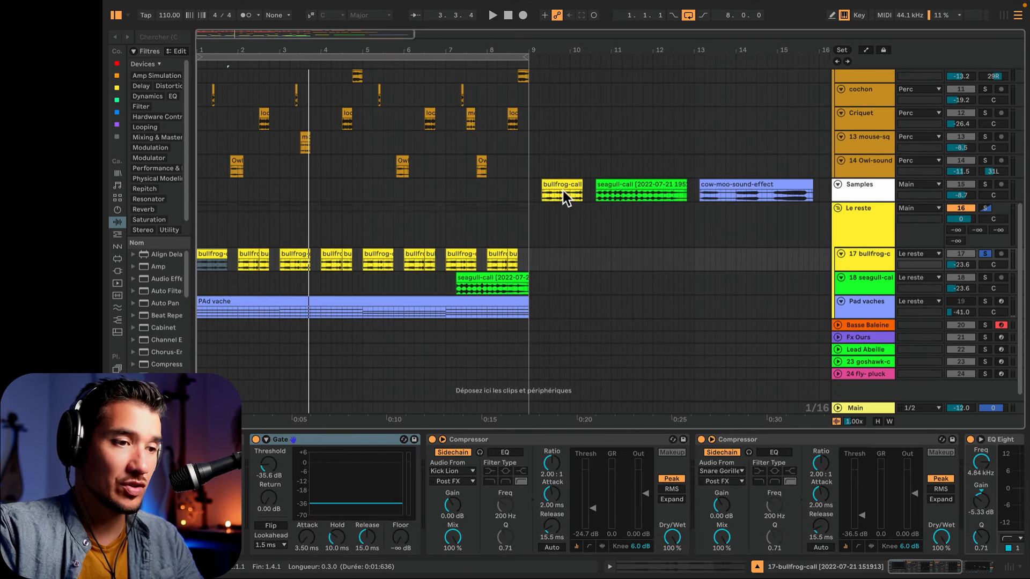
{"action": "left_click", "coordinate": [556, 192]}
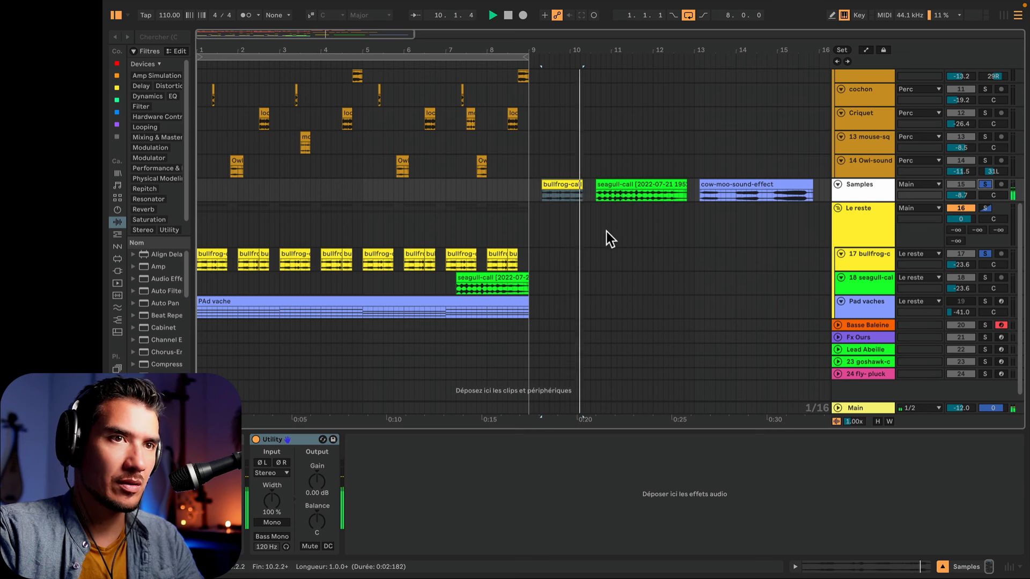
{"action": "left_click", "coordinate": [558, 188]}
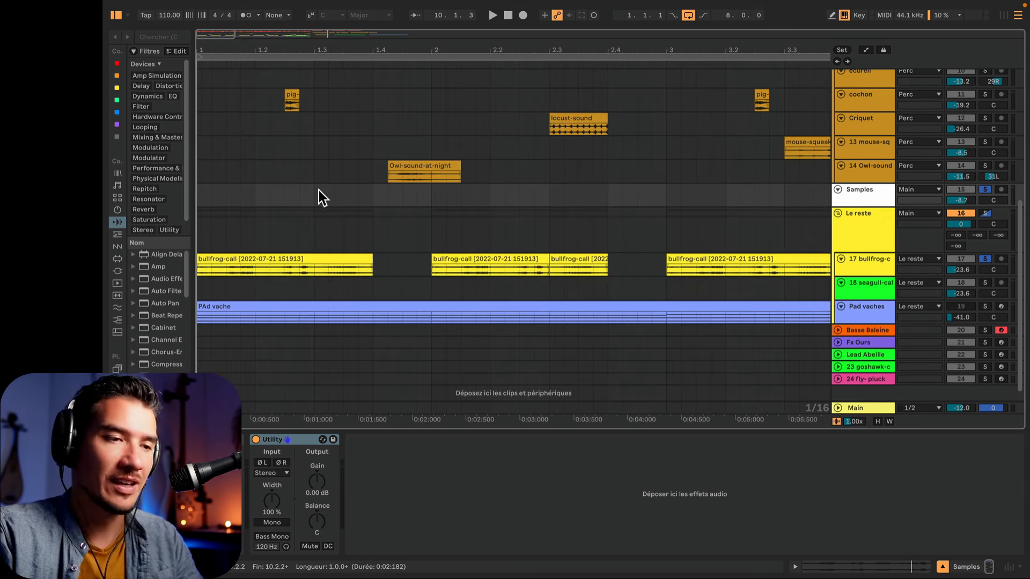
{"action": "left_click", "coordinate": [242, 259]}
{"action": "key", "text": "space"}
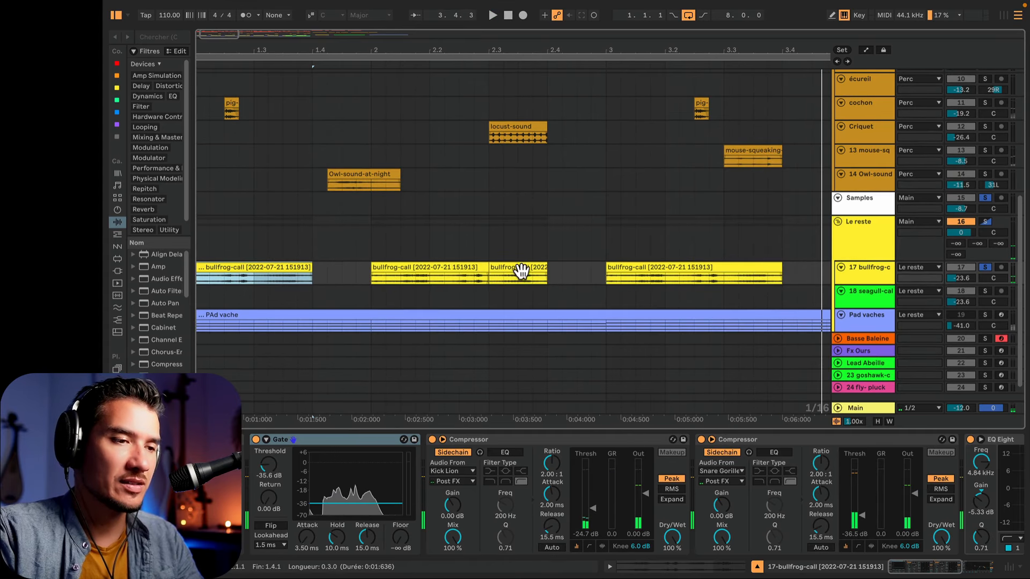
Step: Open the short bullfrog-call clip starting at 2.3 and examine its warp and pitch settings
{"action": "left_click", "coordinate": [518, 268]}
{"action": "double_click", "coordinate": [518, 268]}
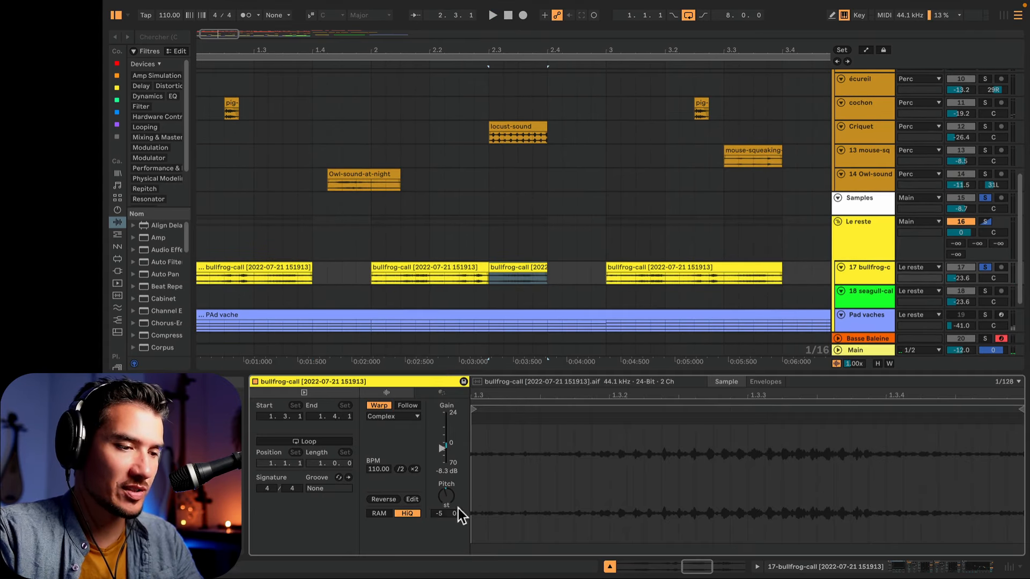
{"action": "scroll", "coordinate": [322, 271], "scroll_direction": "left", "scroll_amount": 5}
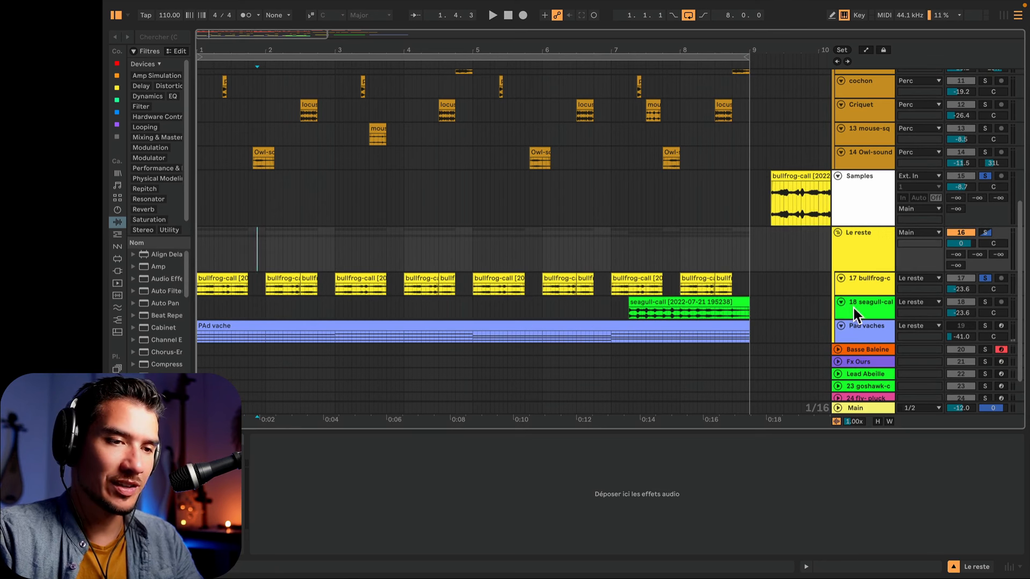
Step: Solo the 18 seagull-call track and play its arranged seagull-call clip near bar 7
{"action": "left_click", "coordinate": [854, 308]}
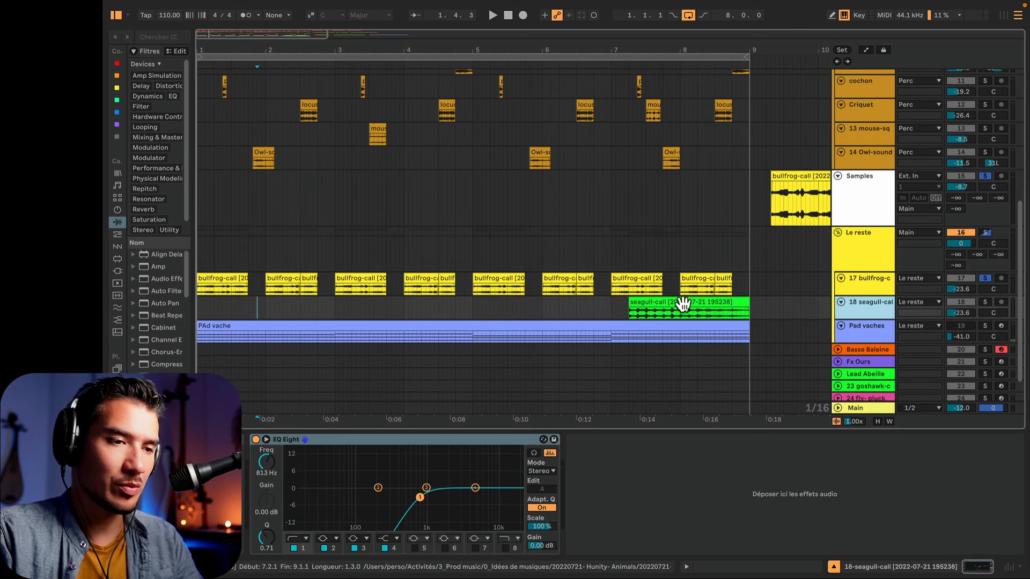
{"action": "left_click", "coordinate": [656, 302]}
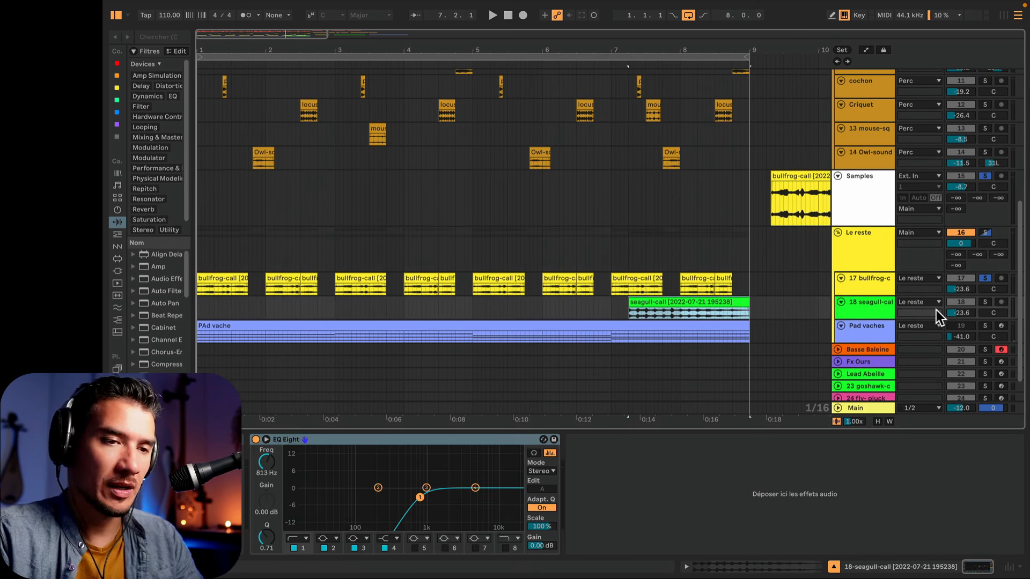
{"action": "left_click", "coordinate": [982, 302]}
{"action": "key", "text": "space"}
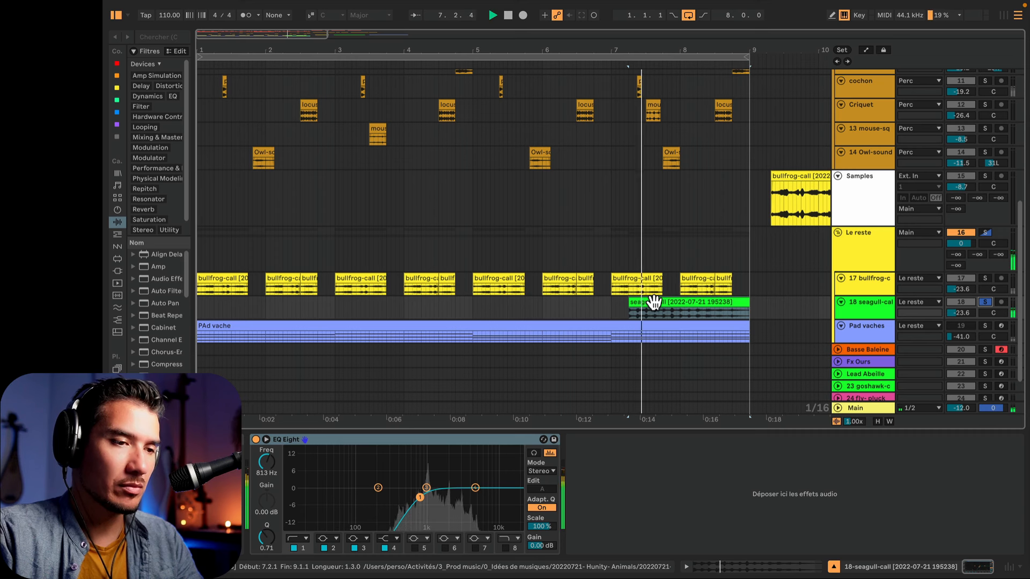
Step: Play the original seagull-call sample on the soloed Samples track for comparison with the arranged clip
{"action": "scroll", "coordinate": [591, 249], "scroll_direction": "right", "scroll_amount": 10}
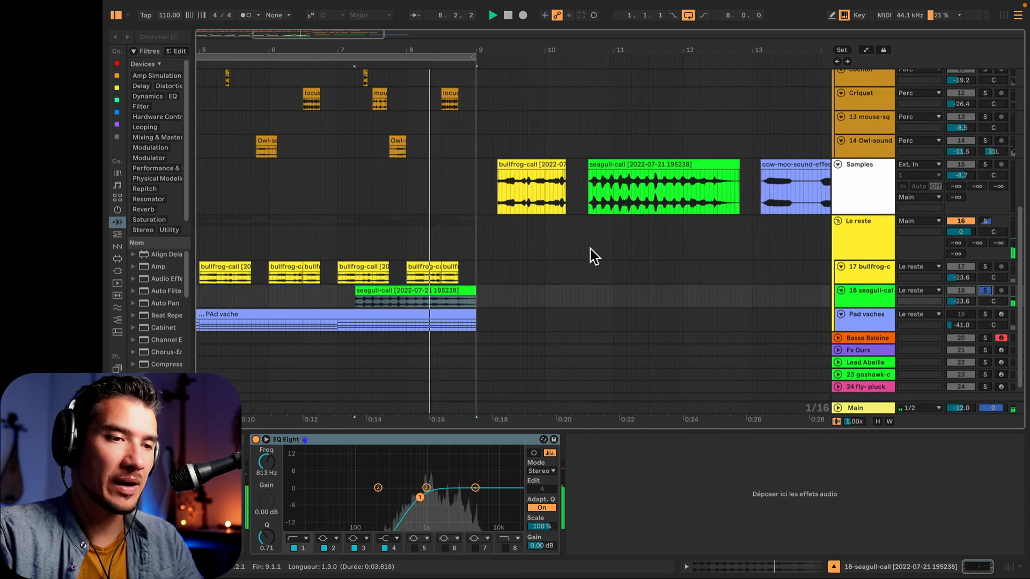
{"action": "left_click", "coordinate": [555, 178]}
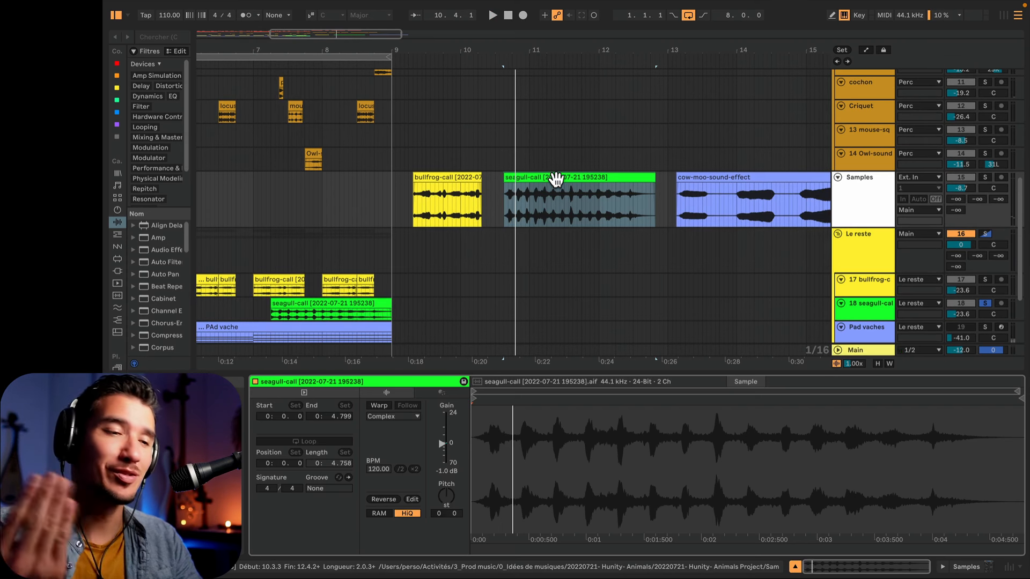
{"action": "key", "text": "space"}
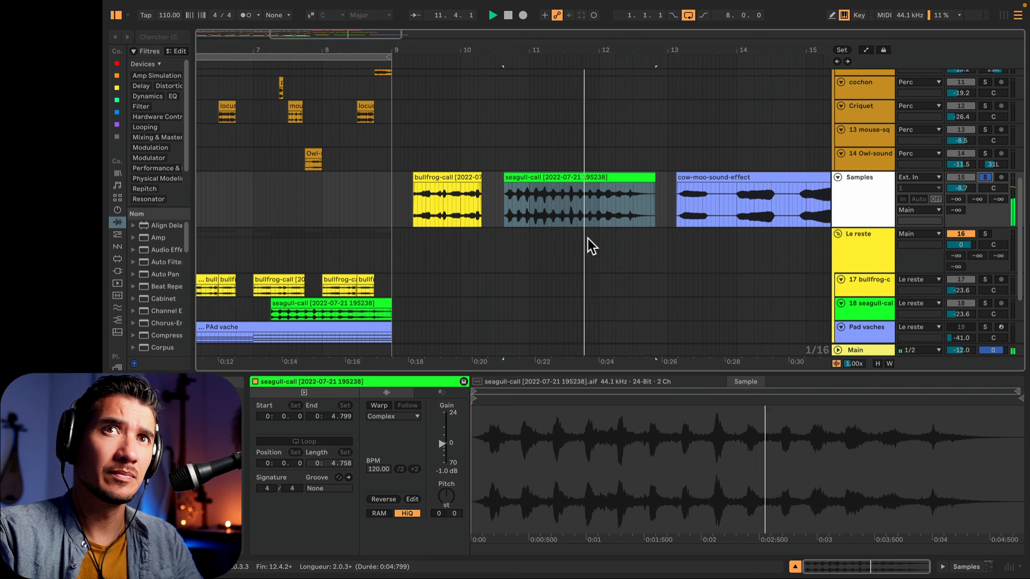
{"action": "key", "text": "space"}
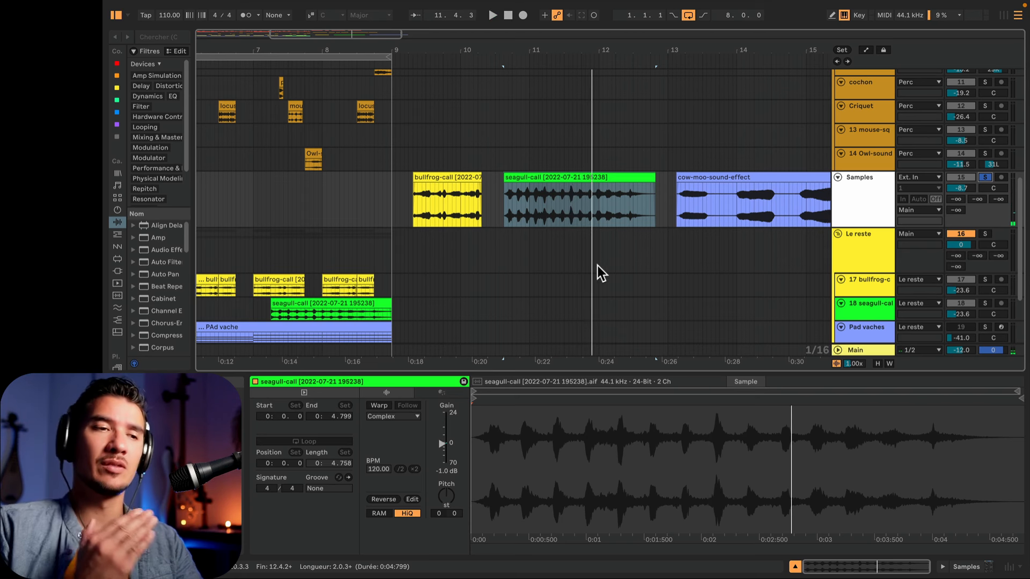
Step: Open the arranged seagull-call clip on its soloed track and examine its warp markers
{"action": "scroll", "coordinate": [306, 227], "scroll_direction": "down", "scroll_amount": 2}
{"action": "scroll", "coordinate": [306, 227], "scroll_direction": "left", "scroll_amount": 3}
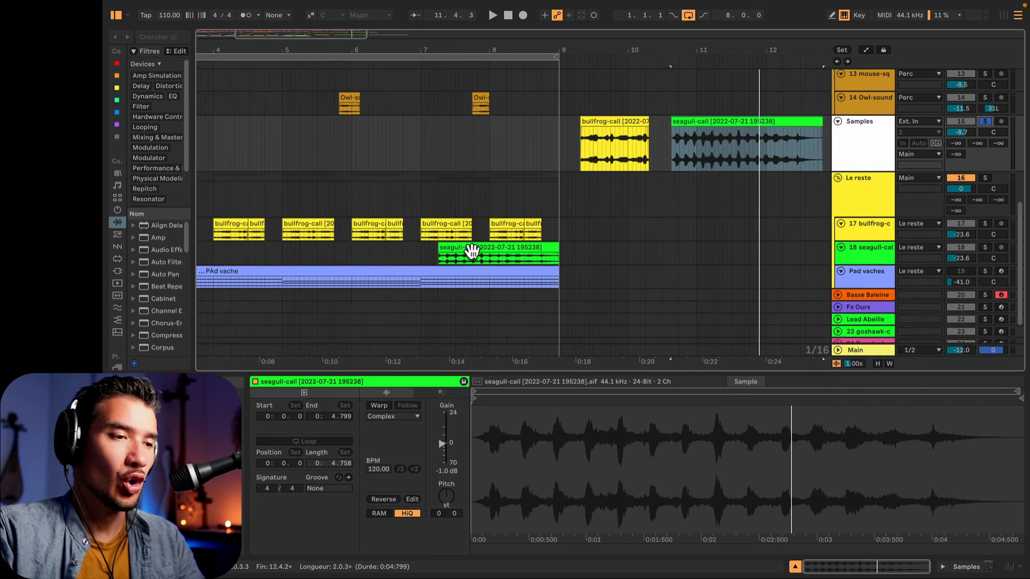
{"action": "left_click", "coordinate": [472, 249]}
{"action": "left_click", "coordinate": [986, 247]}
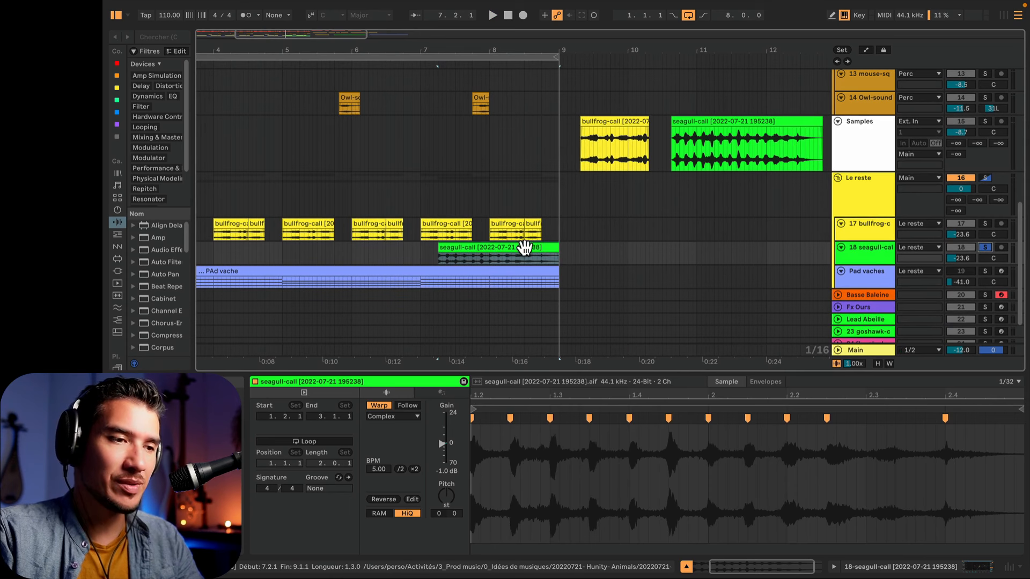
{"action": "left_click", "coordinate": [502, 248]}
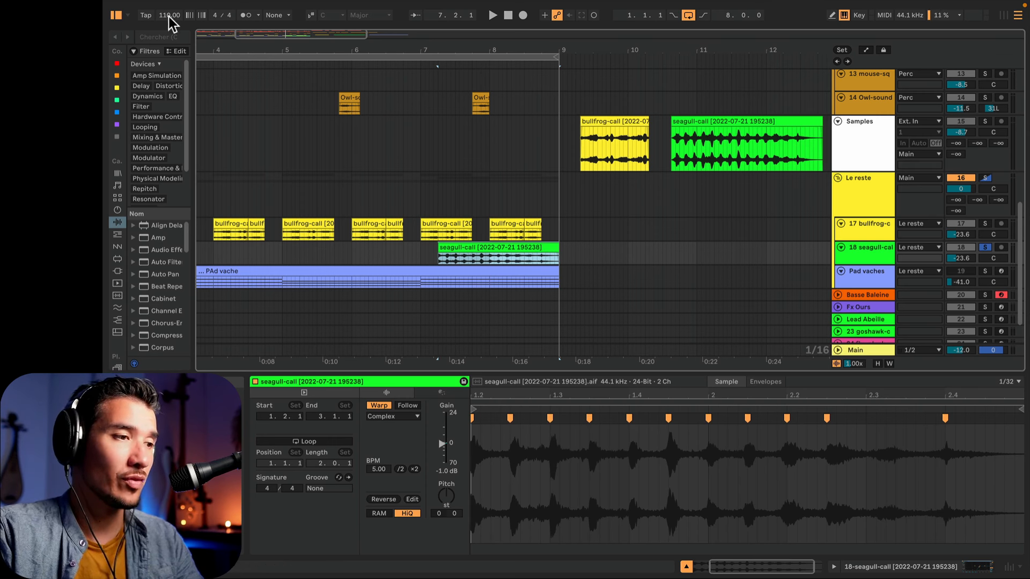
Step: Raise the song tempo to 138 BPM and play the warped seagull-call clip
{"action": "left_click_drag", "start_coordinate": [167, 12], "coordinate": [168, 0]}
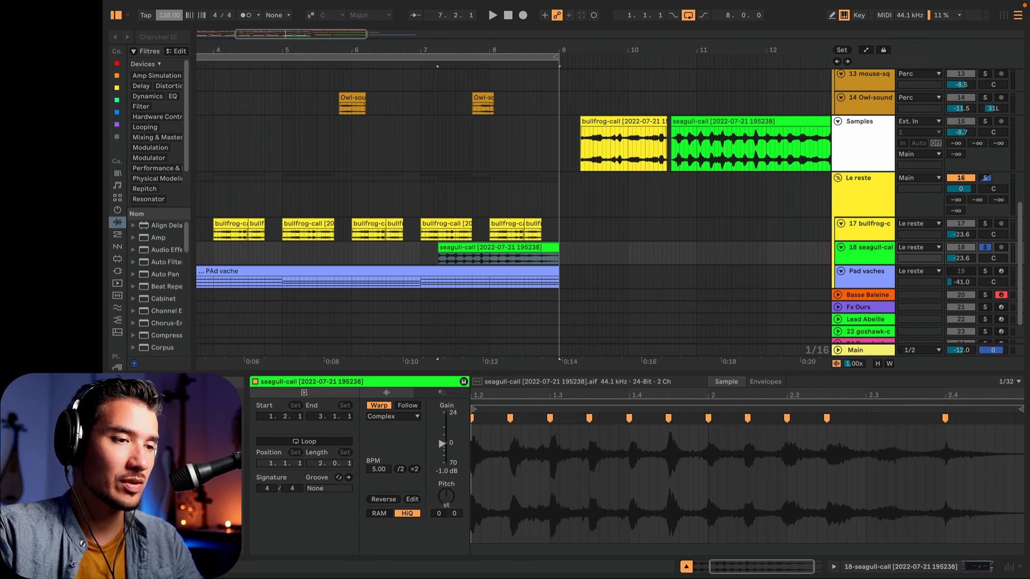
{"action": "left_click", "coordinate": [442, 200]}
{"action": "key", "text": "space"}
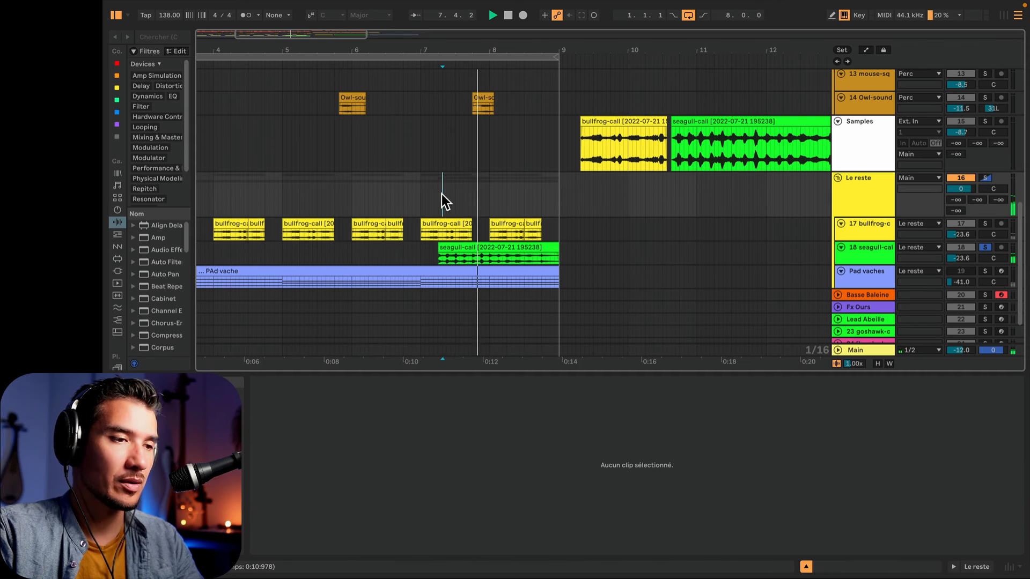
Step: Try a much slower song tempo, undo the tempo changes and replay the seagull-call clip from bar 7
{"action": "left_click_drag", "start_coordinate": [167, 15], "coordinate": [168, 48]}
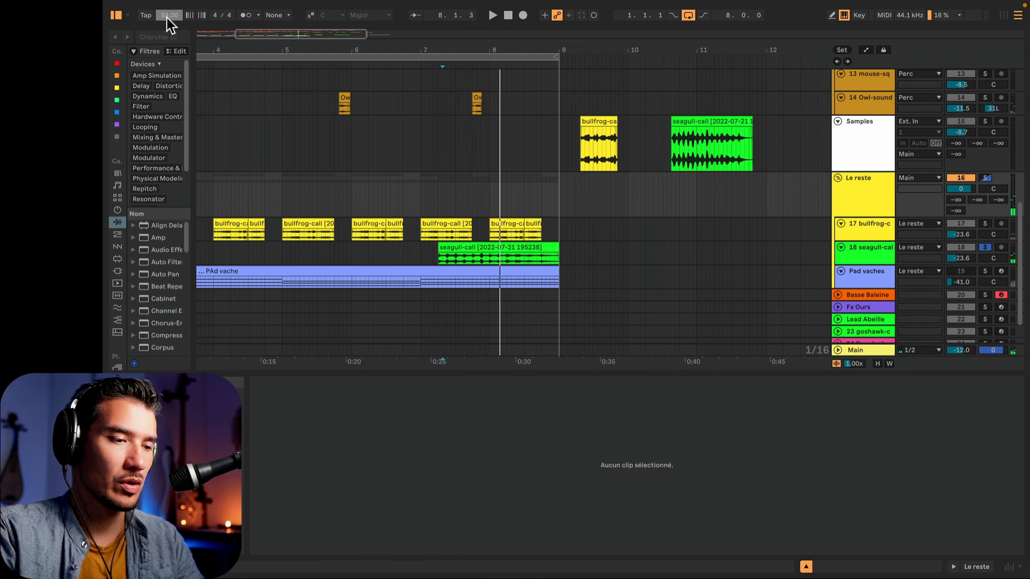
{"action": "key", "text": "super+z"}
{"action": "left_click", "coordinate": [421, 202]}
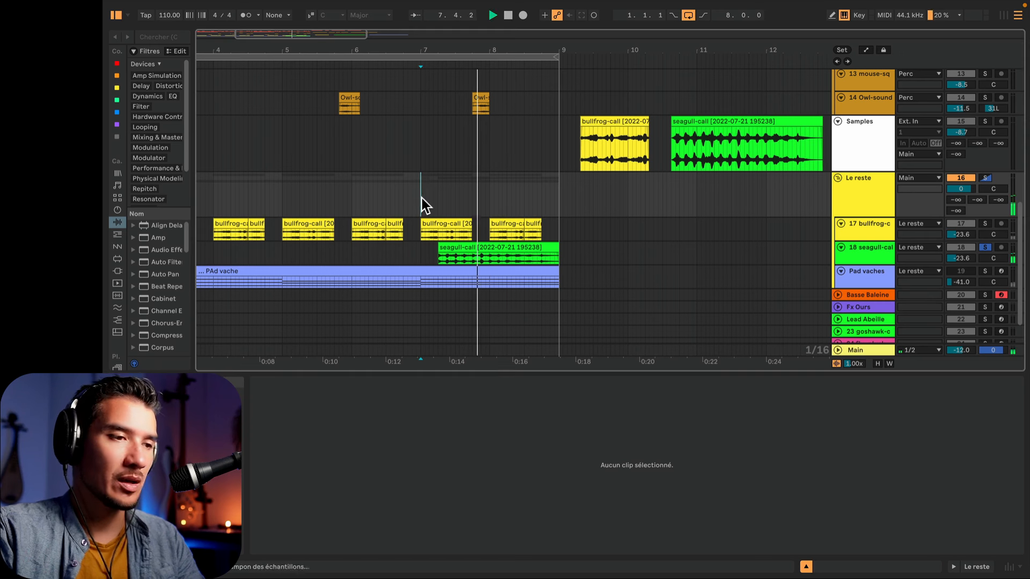
Step: Unsolo the 18 seagull-call track and mute it together with the 17 bullfrog-c track during playback
{"action": "left_click", "coordinate": [986, 249]}
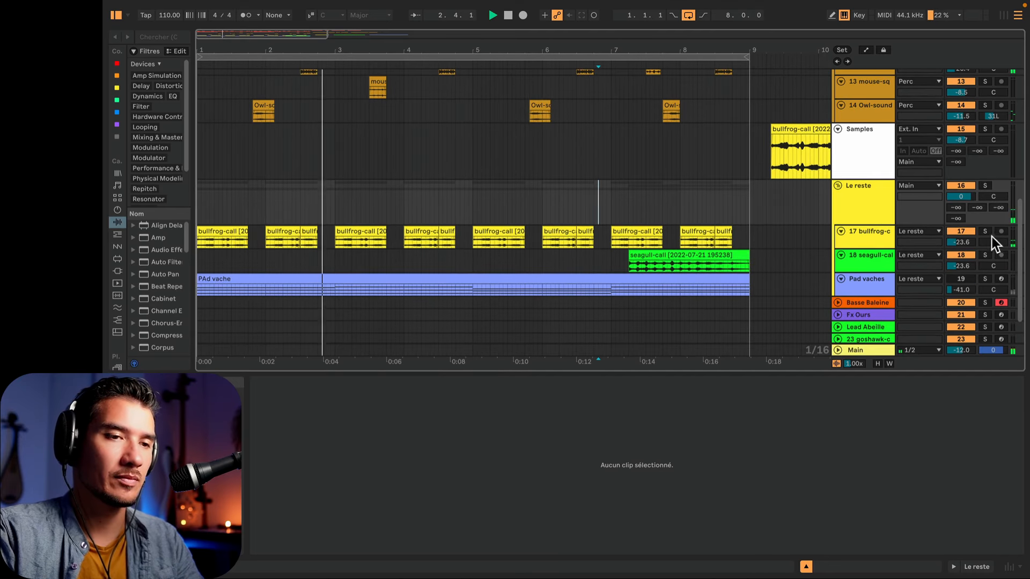
{"action": "left_click", "coordinate": [960, 231]}
{"action": "left_click", "coordinate": [965, 258]}
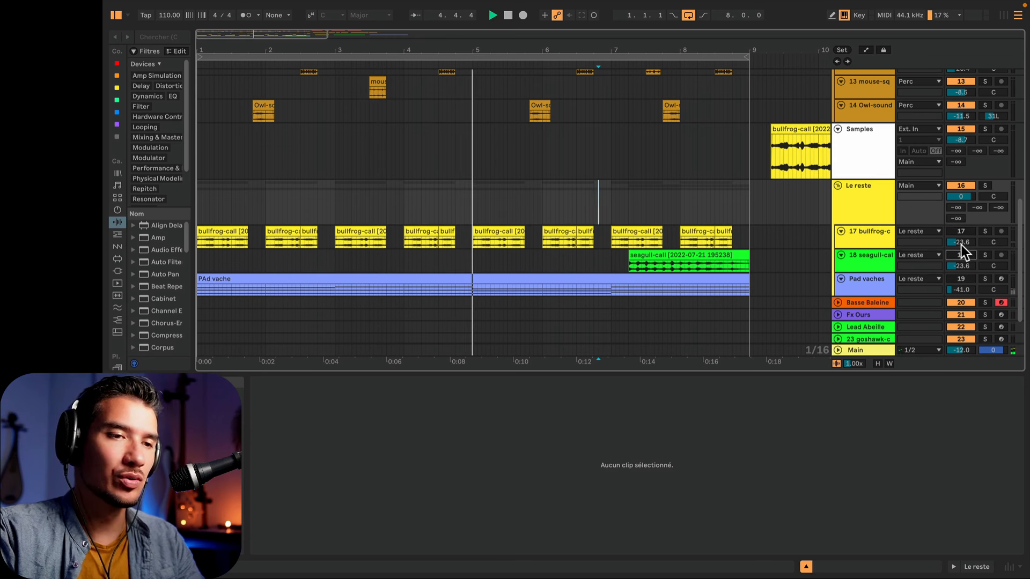
Step: Reactivate the 17 bullfrog-c track, listen to it within the beat, and reactivate the 18 seagull-call track
{"action": "left_click", "coordinate": [960, 231]}
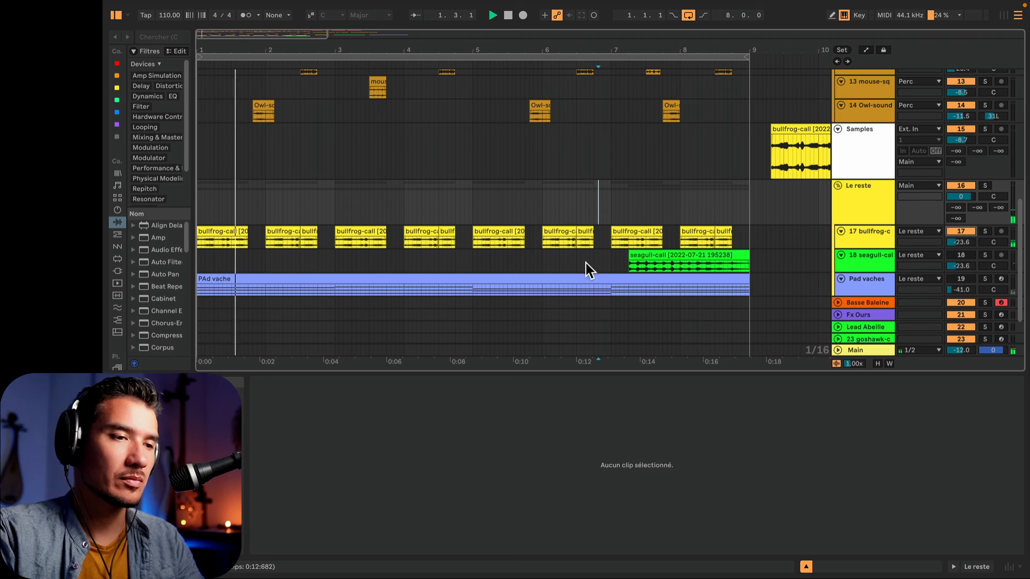
{"action": "left_click", "coordinate": [542, 165]}
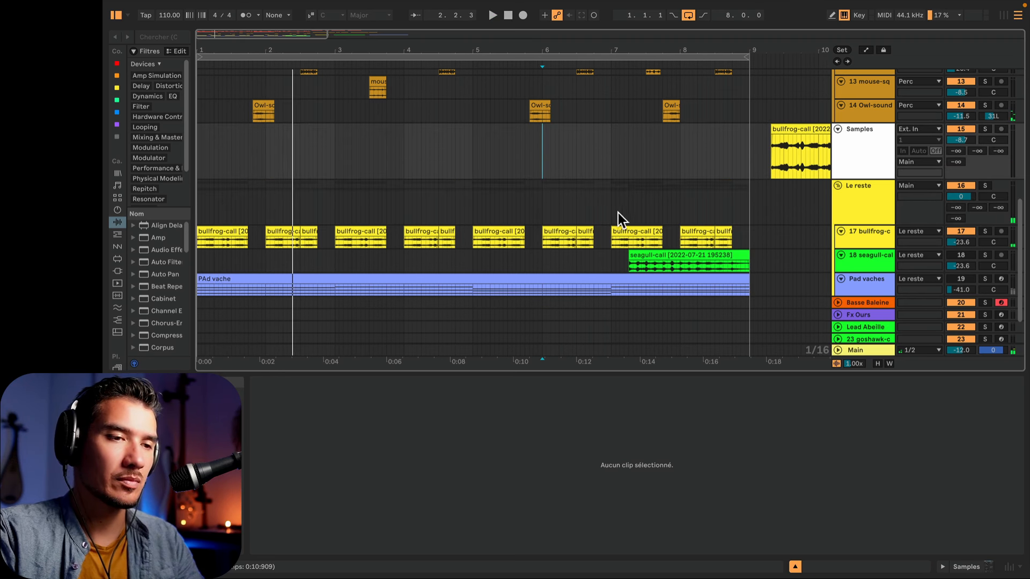
{"action": "key", "text": "space"}
{"action": "left_click", "coordinate": [961, 256]}
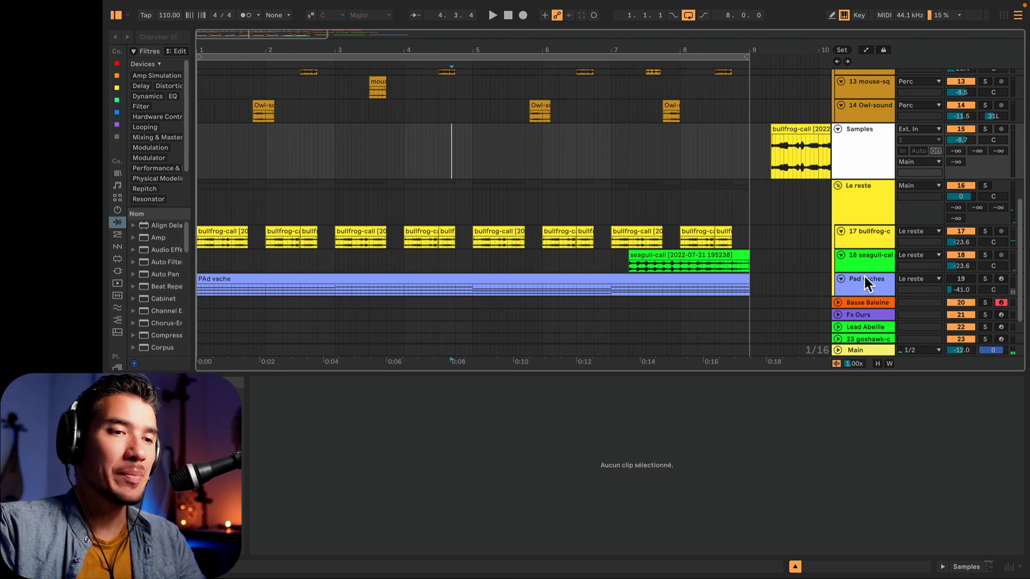
Step: Show the Pad vaches instrument devices, unfold the track and play its PAd vache chord clip from bar 1
{"action": "left_click", "coordinate": [865, 283]}
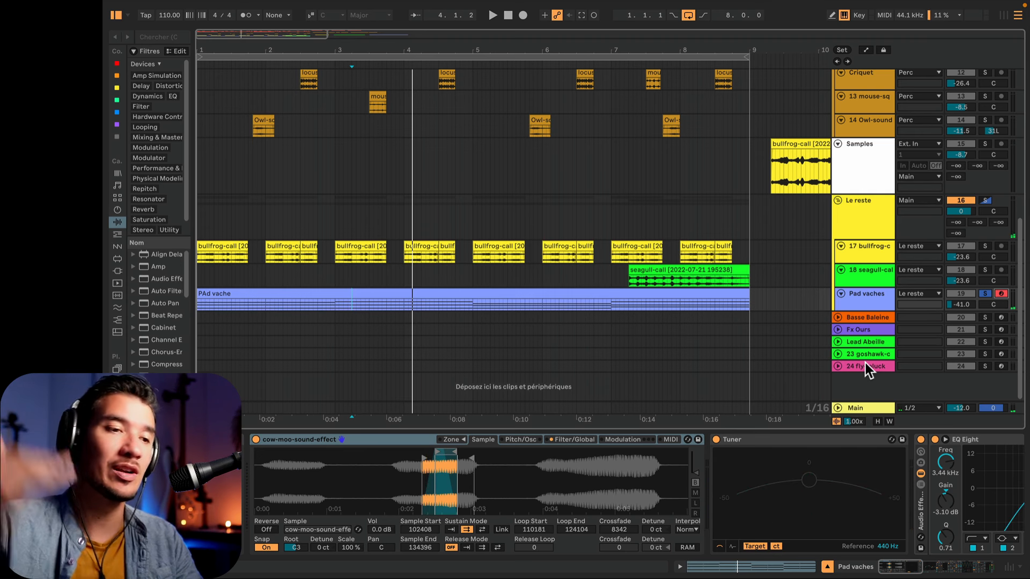
{"action": "left_click", "coordinate": [436, 293]}
{"action": "left_click", "coordinate": [841, 294]}
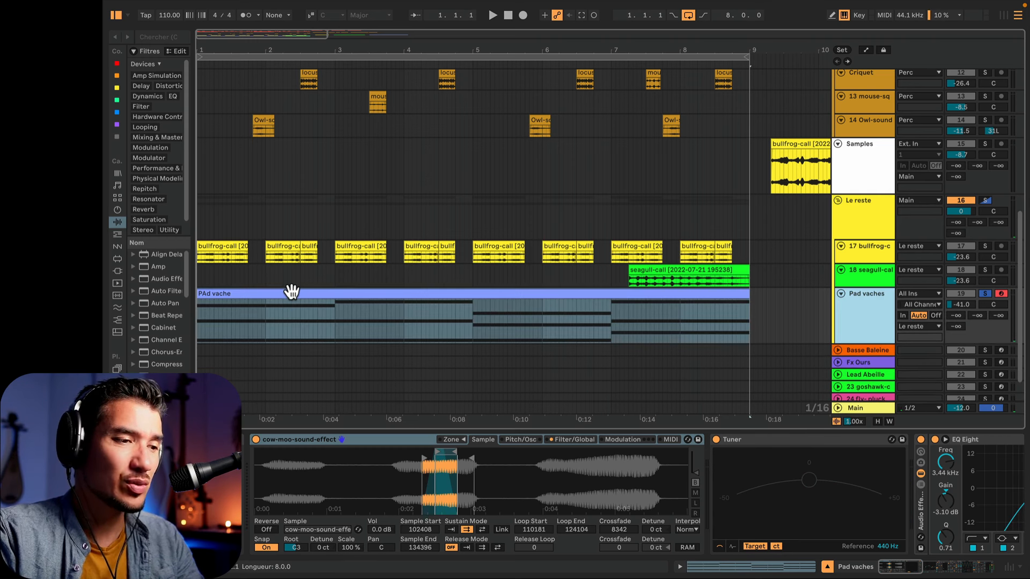
{"action": "left_click", "coordinate": [290, 292]}
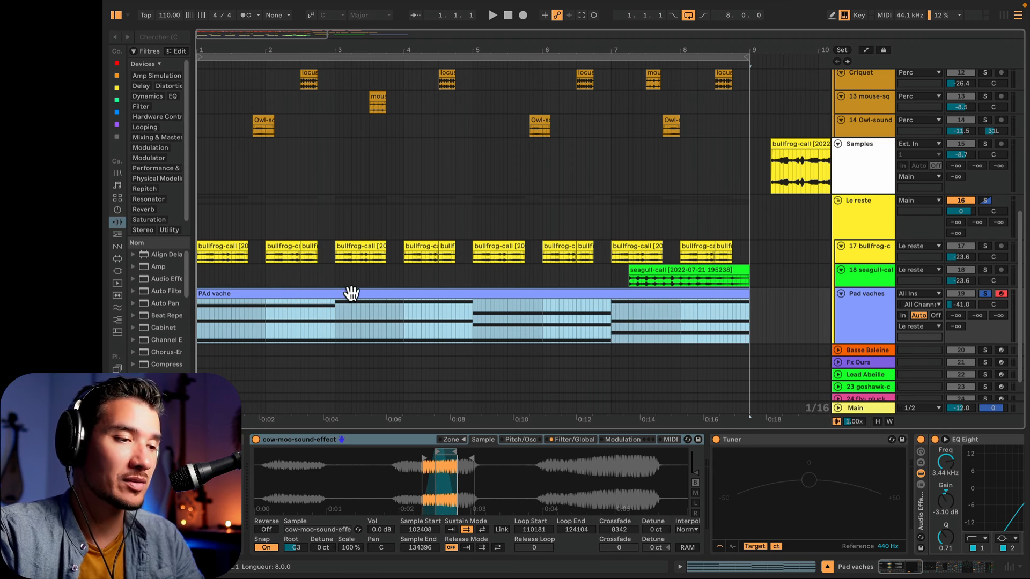
{"action": "key", "text": "space"}
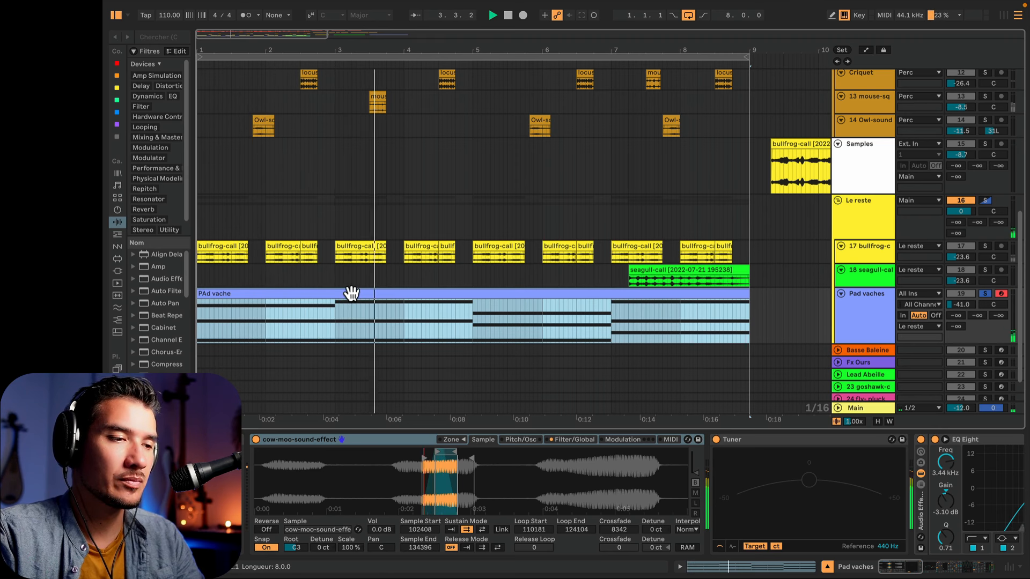
Step: Unsolo the Pad vaches track, mute it and fold it
{"action": "left_click", "coordinate": [986, 294]}
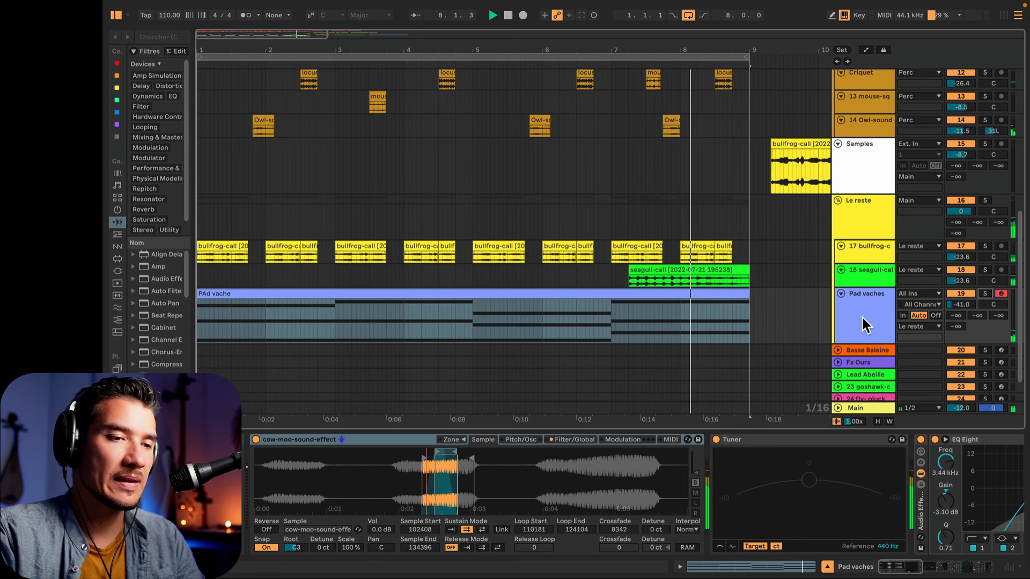
{"action": "left_click", "coordinate": [960, 295]}
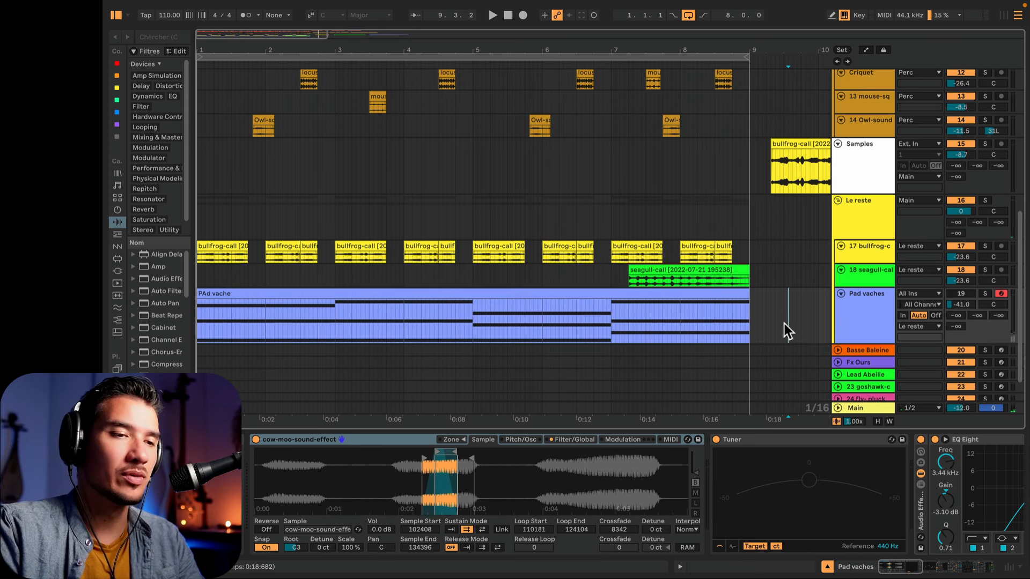
{"action": "left_click", "coordinate": [841, 294]}
{"action": "left_click", "coordinate": [797, 280]}
{"action": "scroll", "coordinate": [593, 259], "scroll_direction": "up", "scroll_amount": 10}
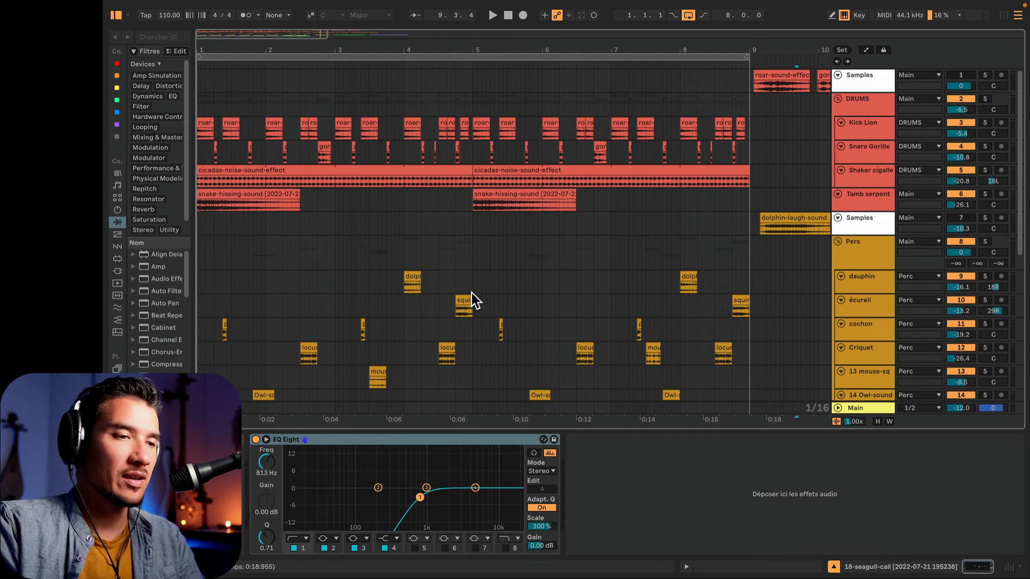
{"action": "scroll", "coordinate": [539, 219], "scroll_direction": "down", "scroll_amount": 2}
{"action": "scroll", "coordinate": [538, 218], "scroll_direction": "down", "scroll_amount": 8}
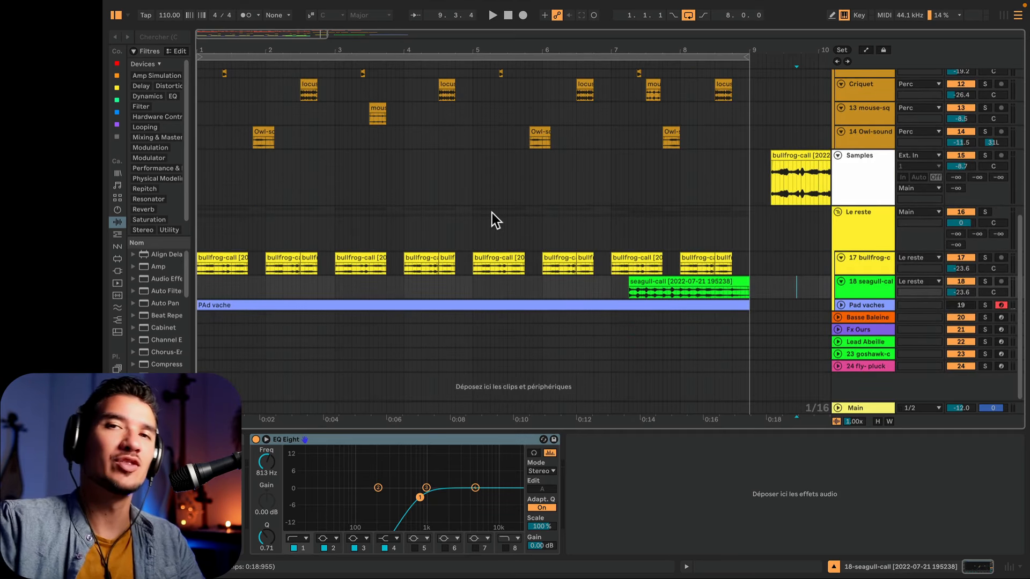